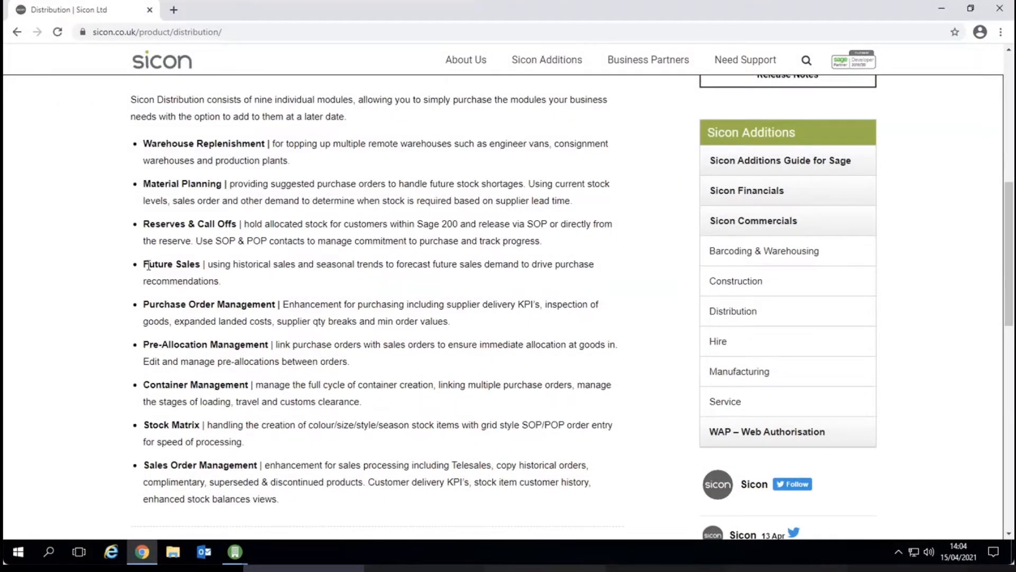
Highlight the Future Sales module description on the Sicon Distribution web page.
left_click_drag(144, 265, 188, 266)
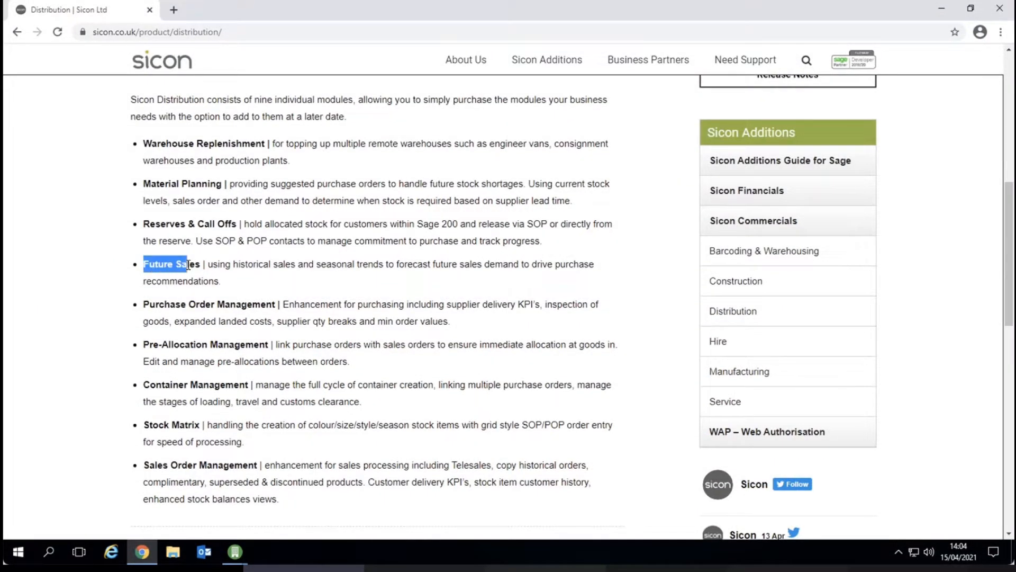
left_click(183, 278)
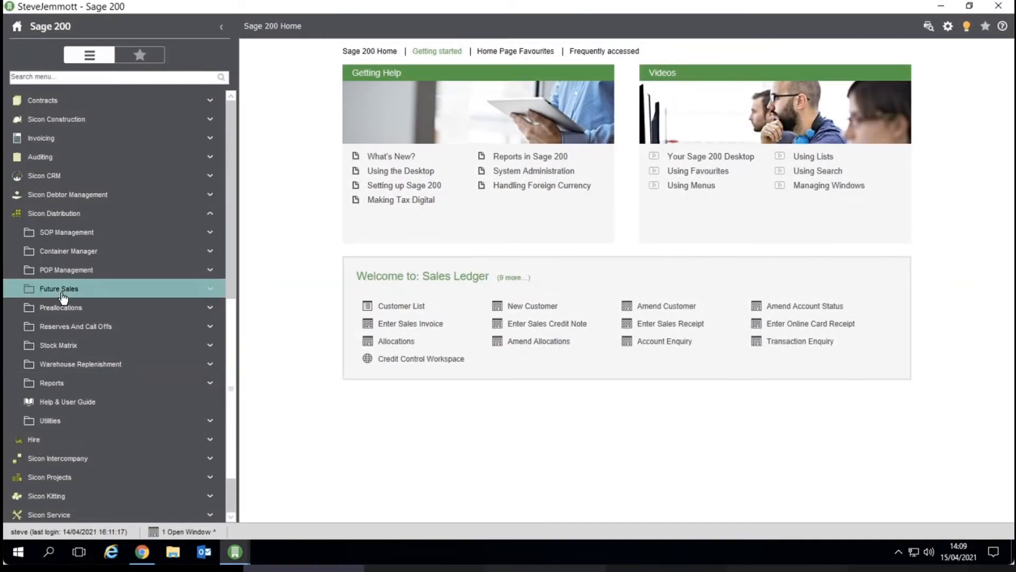
Open Calculate Min Stock Levels under Future Sales and choose to process a product group.
left_click(64, 298)
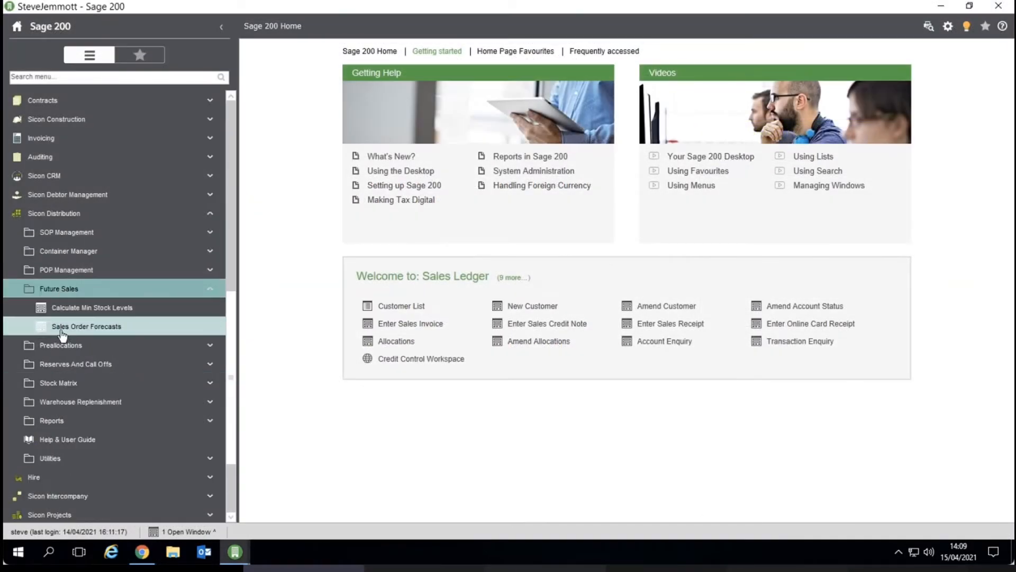
left_click(185, 308)
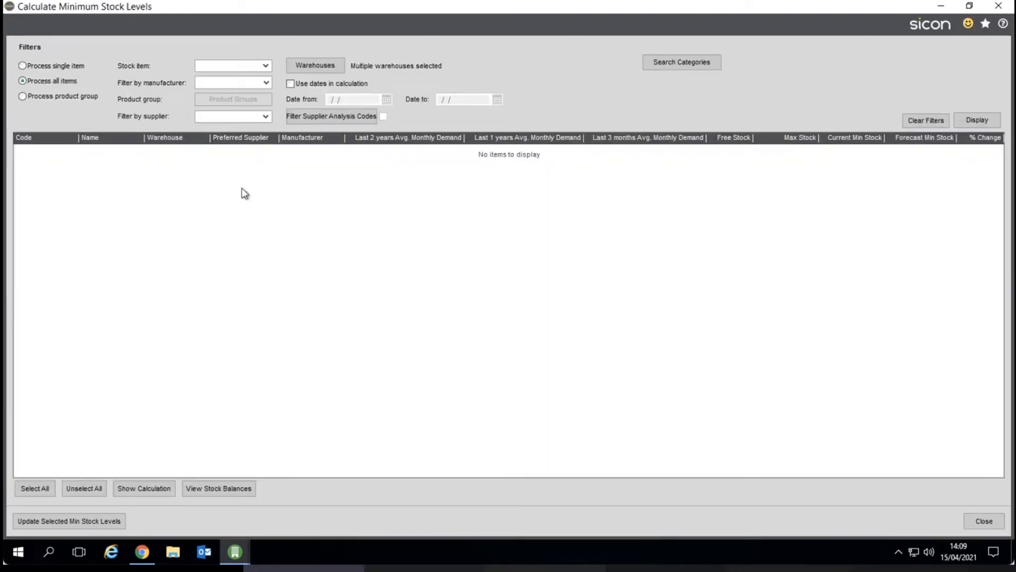
left_click(83, 97)
Select the ACCESSORIES product group and display its stock items.
left_click(223, 102)
left_click(201, 124)
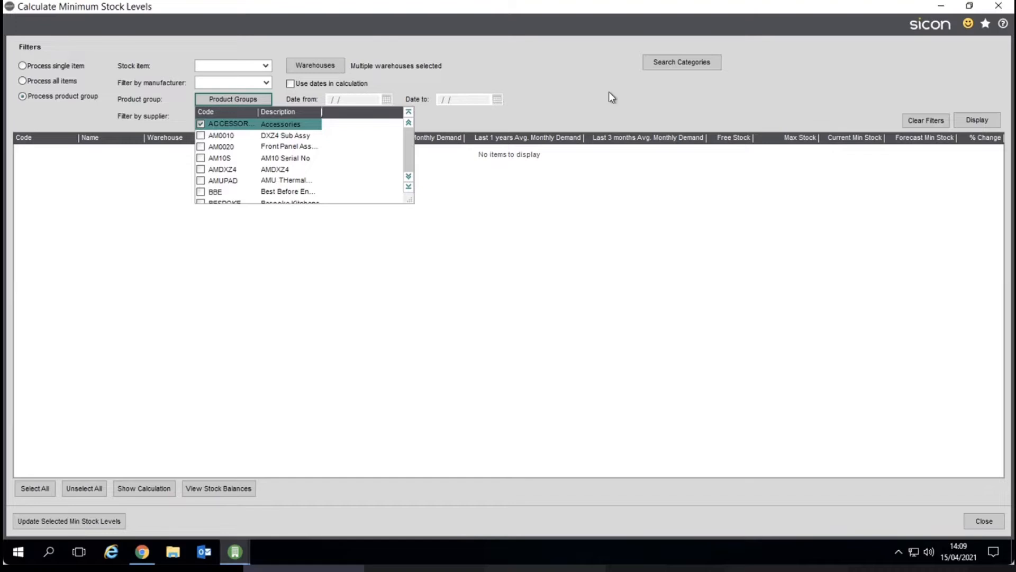
left_click(977, 120)
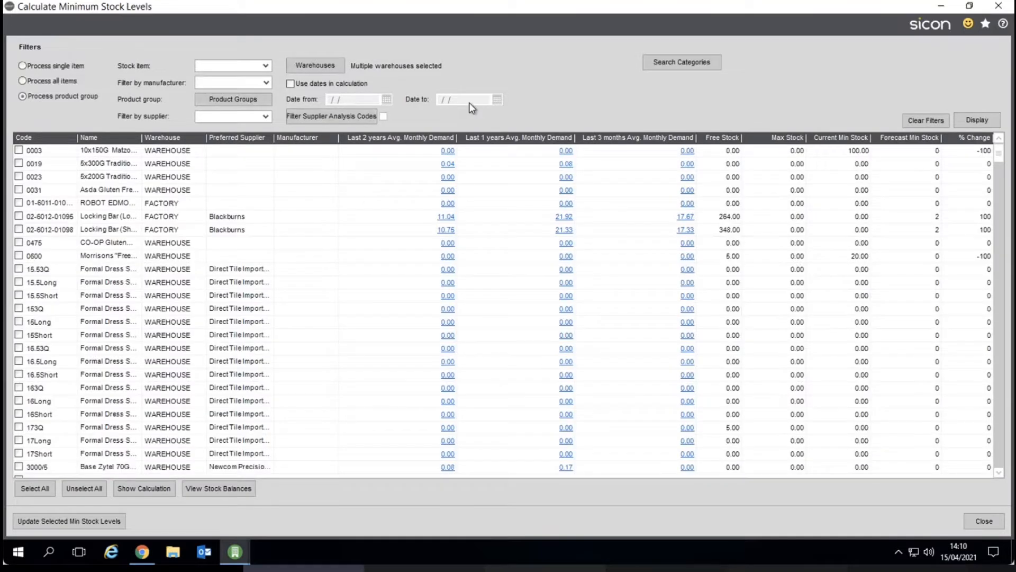
Sort the stock list by % Change and then by Forecast Min Stock in descending order.
left_click(985, 138)
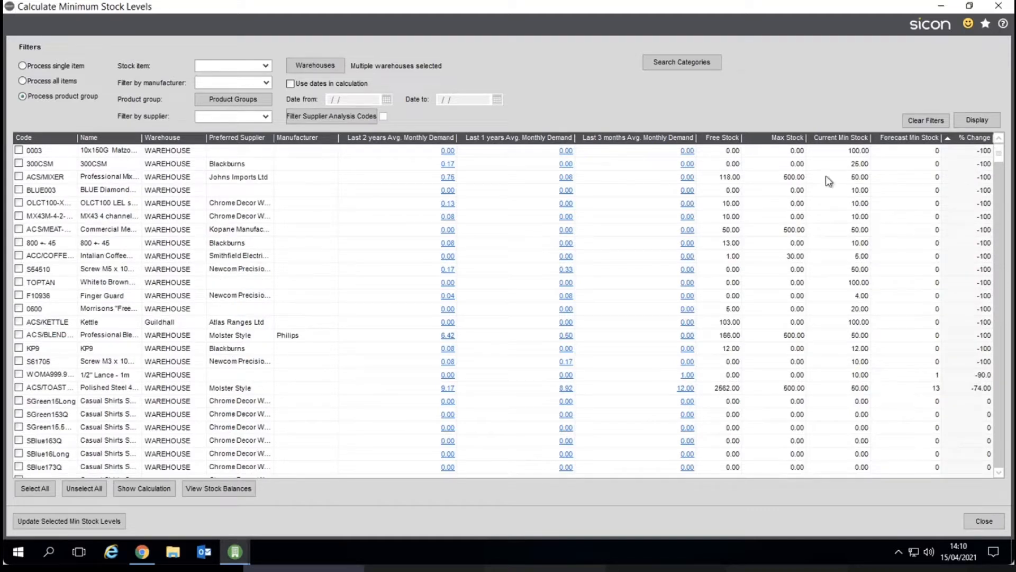
left_click(837, 155)
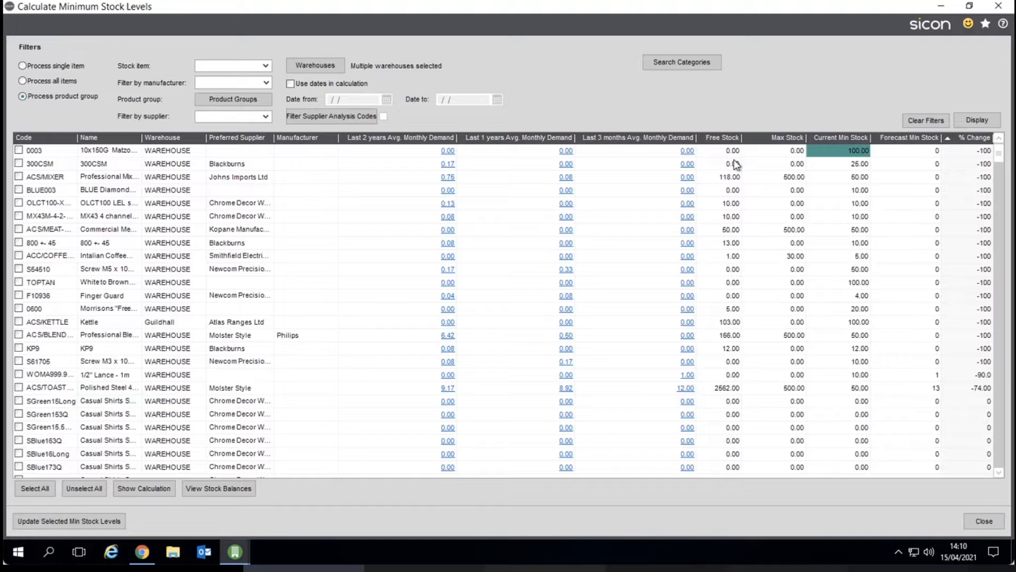
left_click(927, 152)
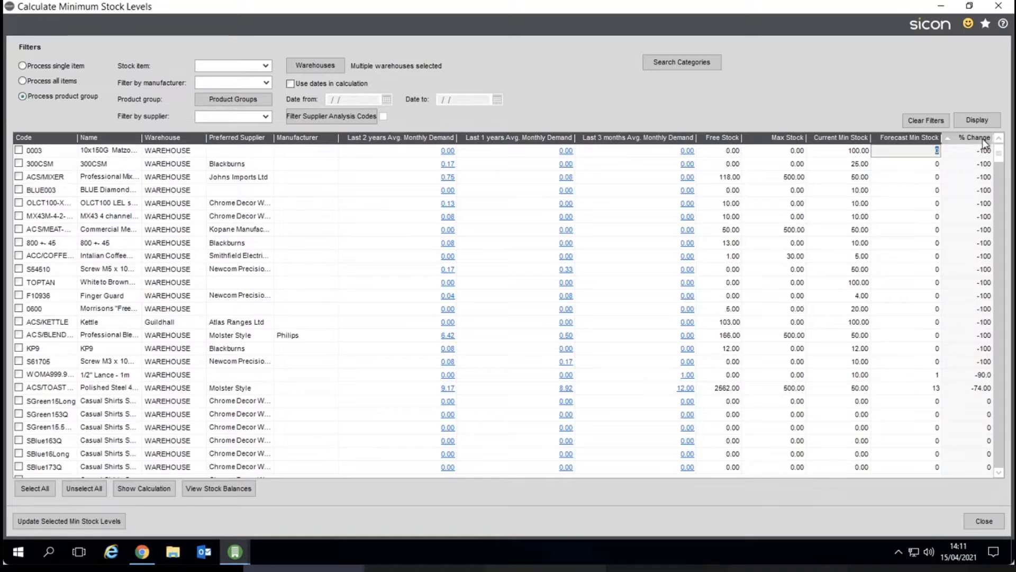
left_click(937, 216)
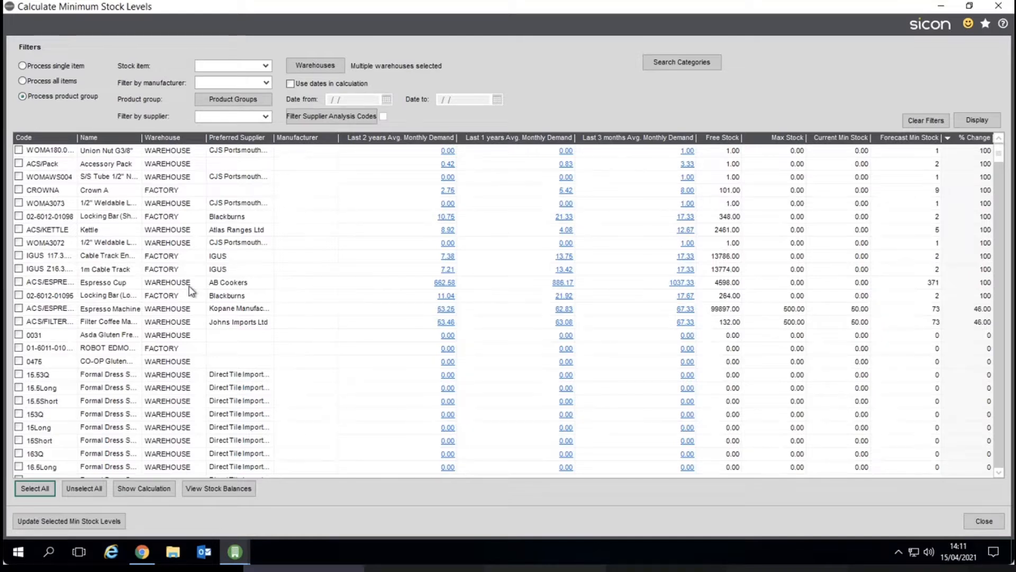
Open the Espresso Cup's last-3-months demand figures and view the sales analysis as a graph.
left_click(932, 287)
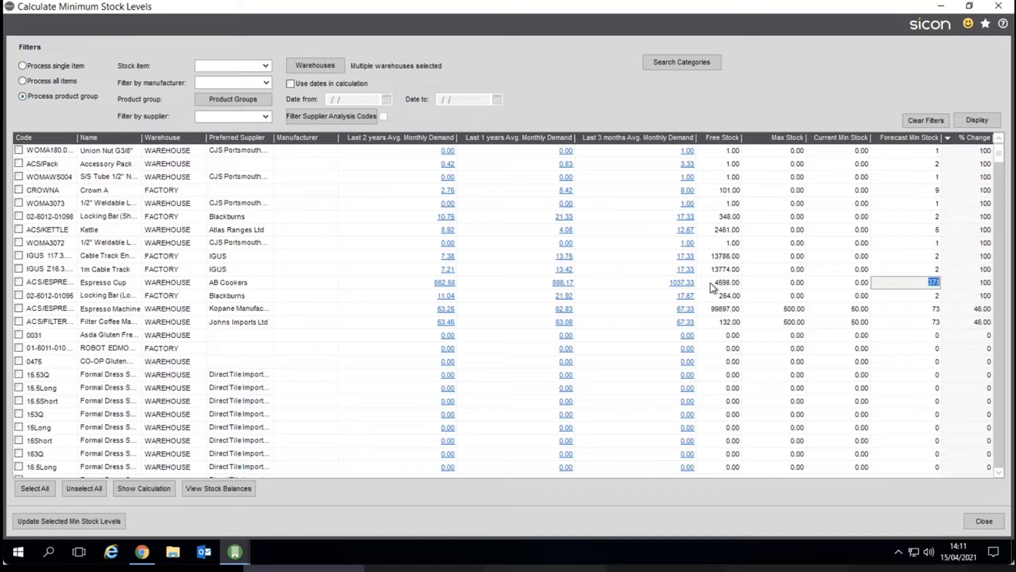
left_click(677, 283)
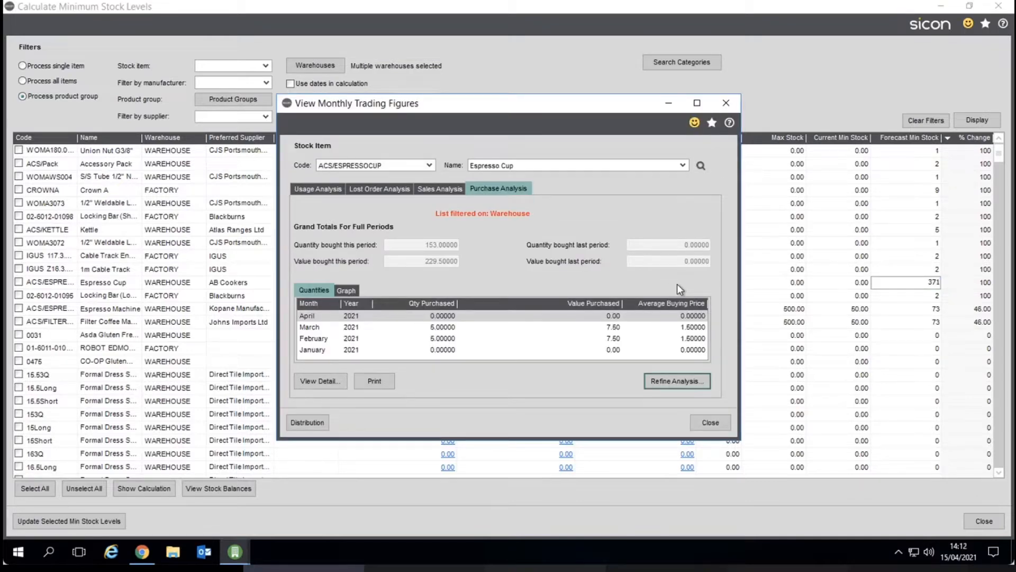
left_click(444, 187)
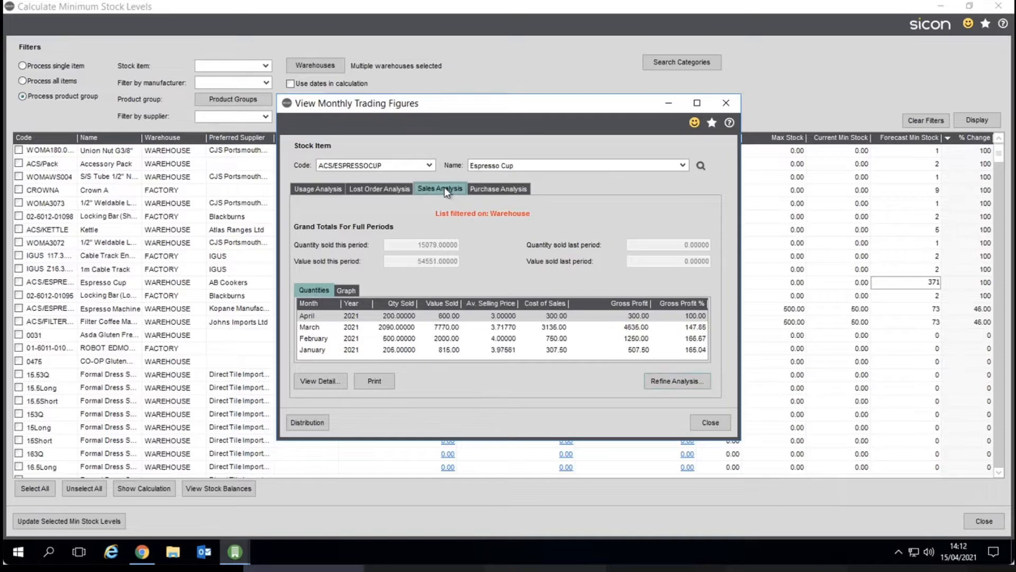
left_click(347, 290)
mouse_move(488, 329)
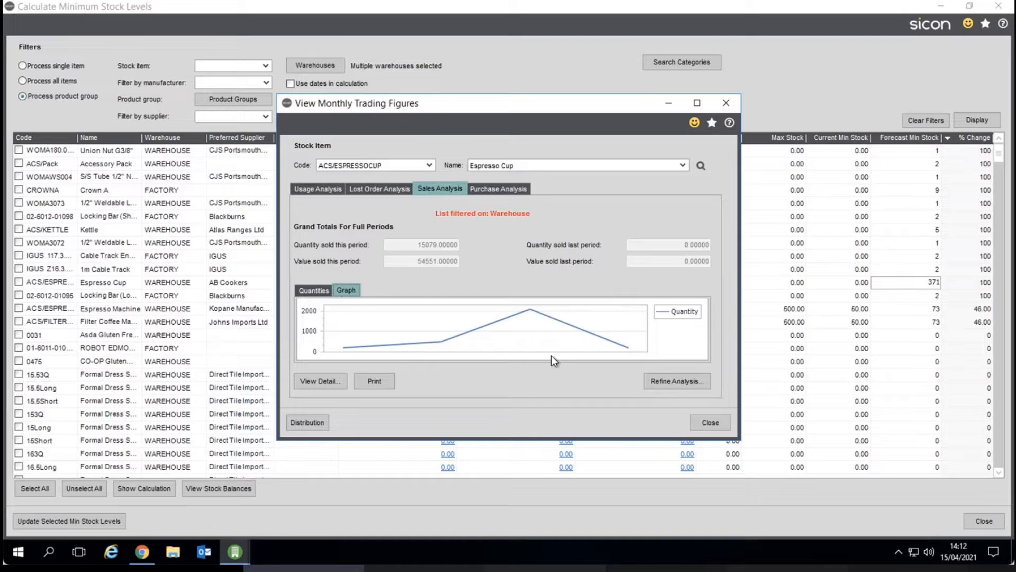
Review the Espresso Cup's lost order and usage analysis graph and close the trading figures.
left_click(357, 189)
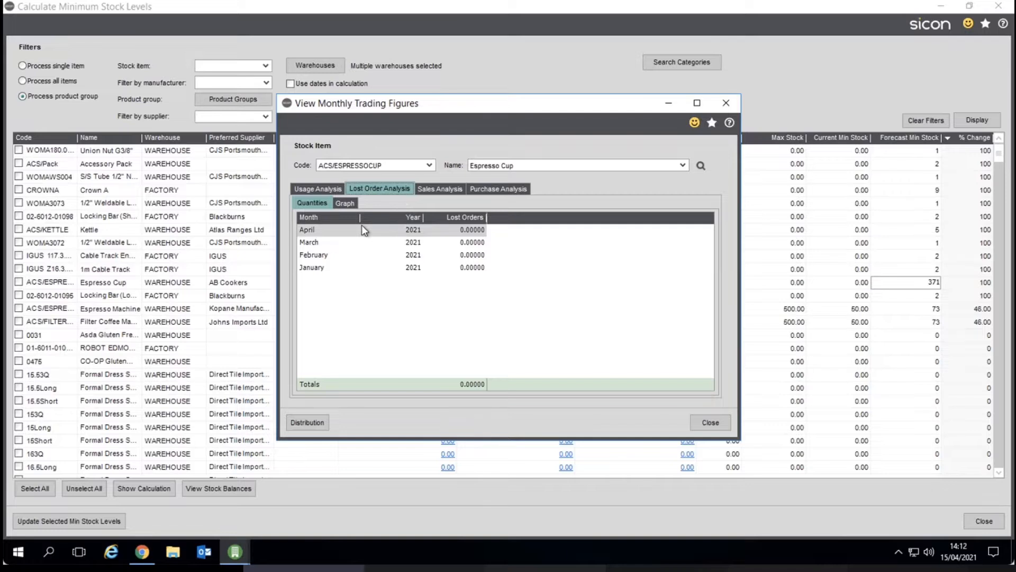
left_click(334, 190)
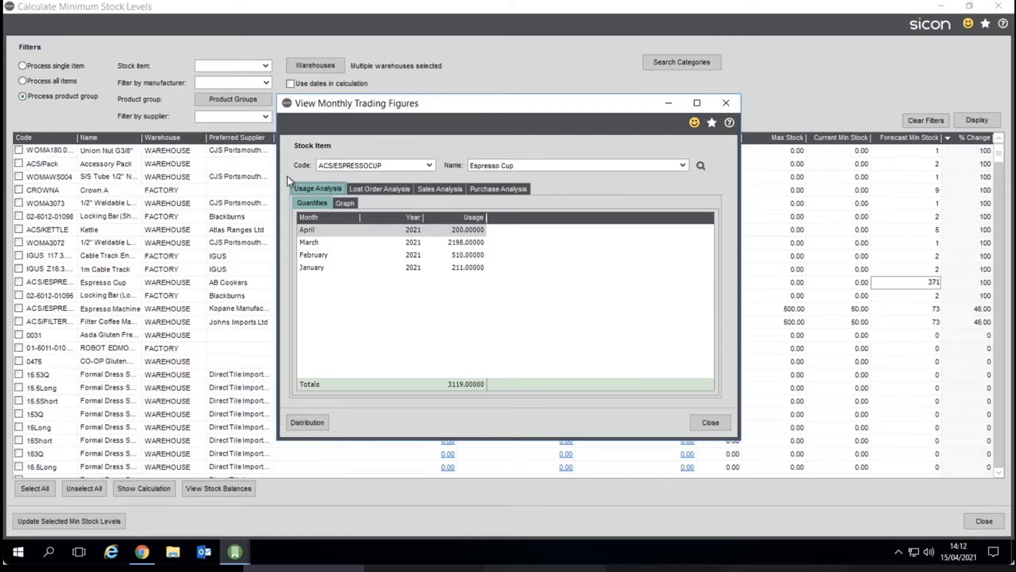
left_click(343, 203)
mouse_move(405, 326)
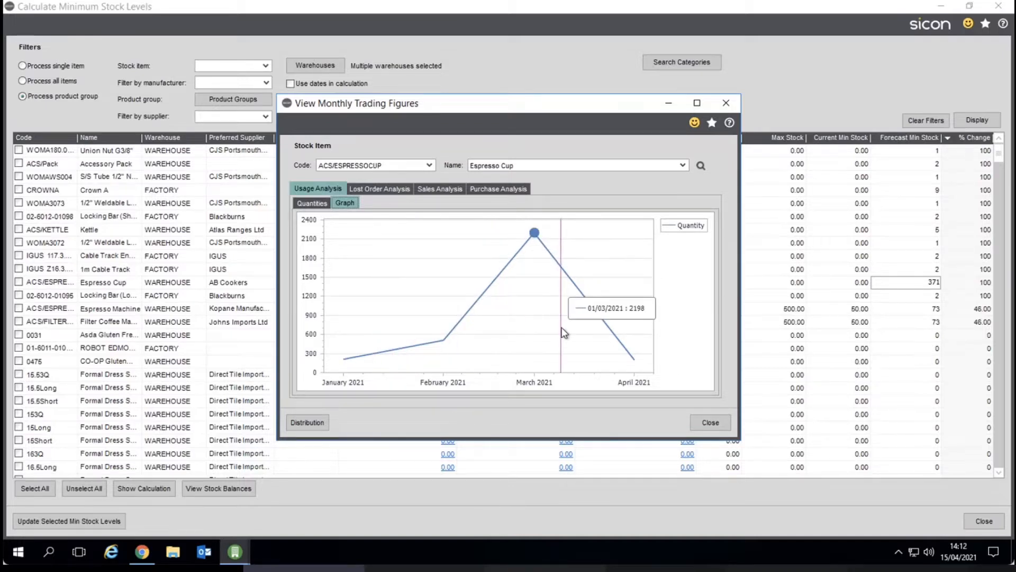
left_click(727, 428)
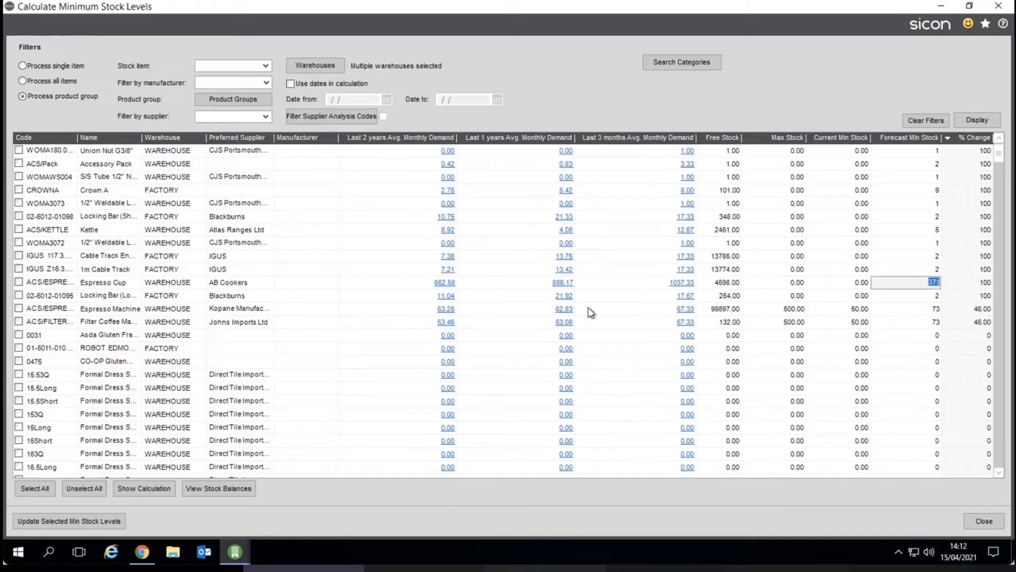
Open the Espresso Cup's last-2-years demand figures, view the usage analysis graph, and close it.
left_click(447, 284)
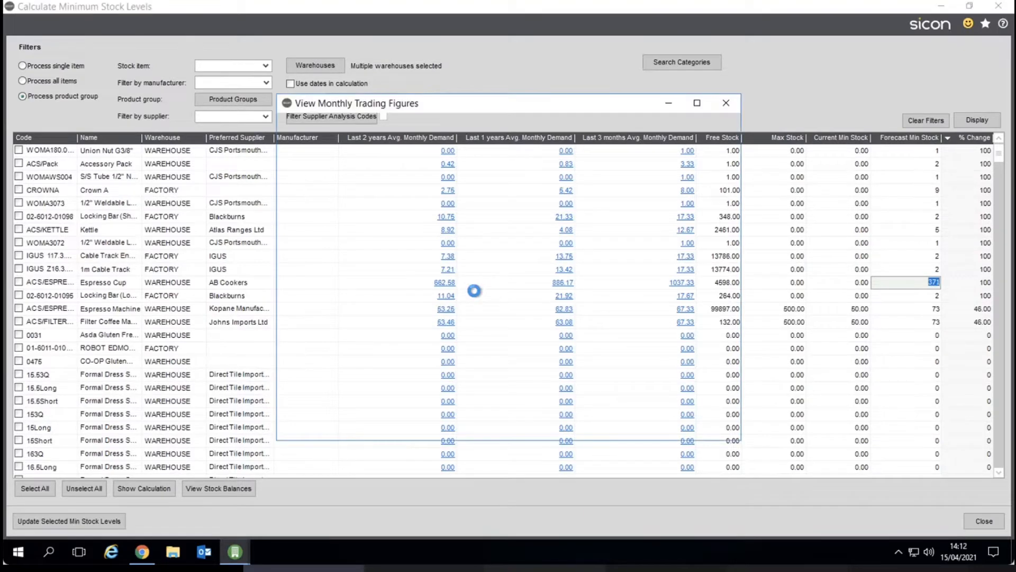
left_click(294, 189)
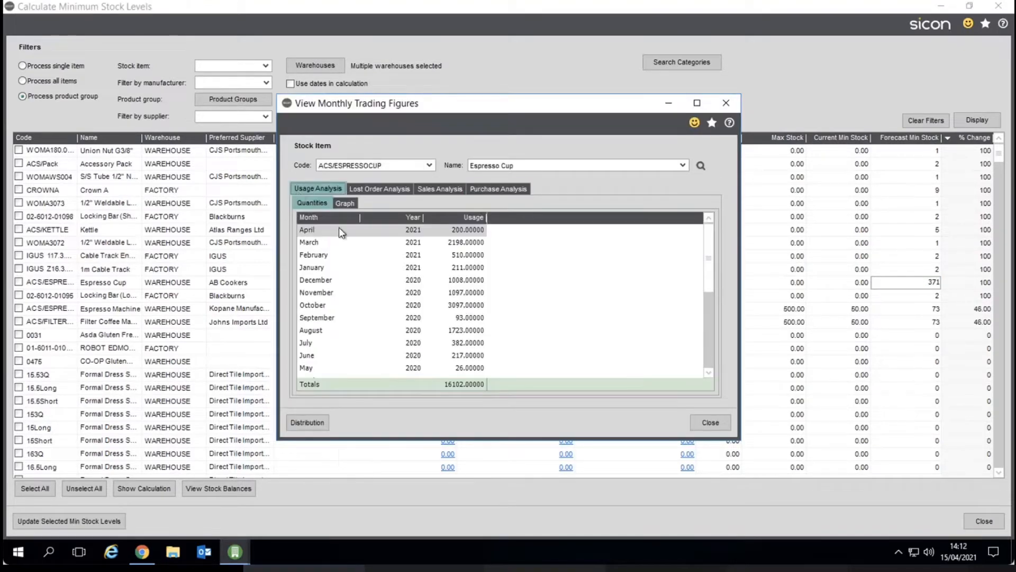
left_click(342, 202)
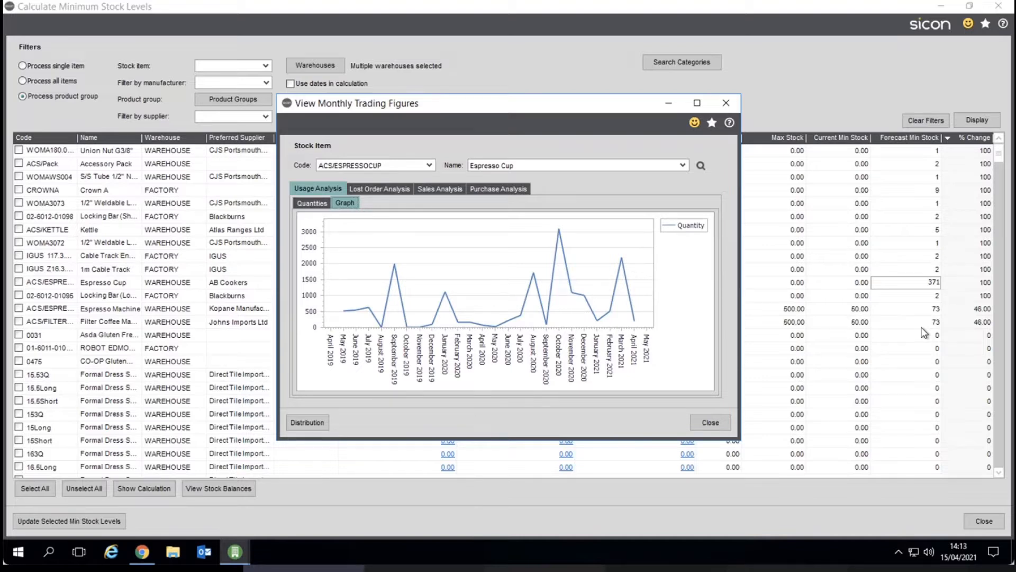
left_click(710, 422)
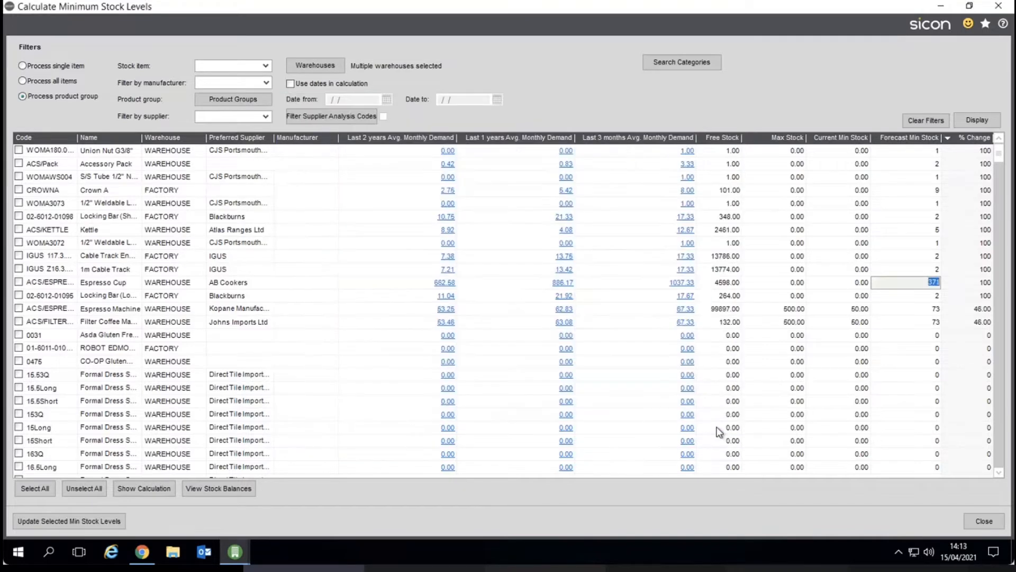
Show the minimum stock calculation for the Espresso Cup and close it.
left_click(144, 488)
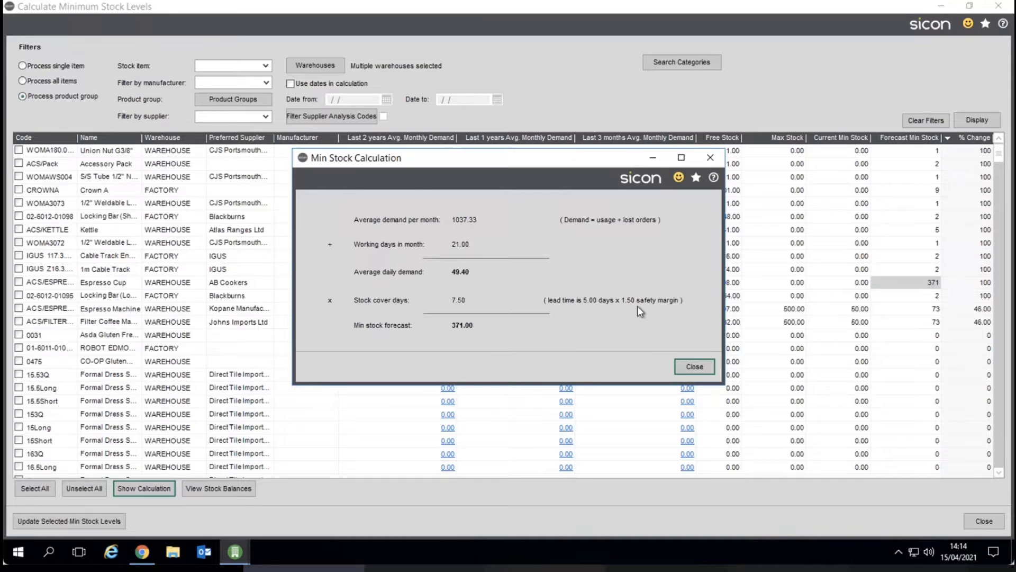
left_click(691, 367)
Inspect the Espresso Cup's stock balances, purchase on-order and forward order details, and close the balances window.
left_click(218, 488)
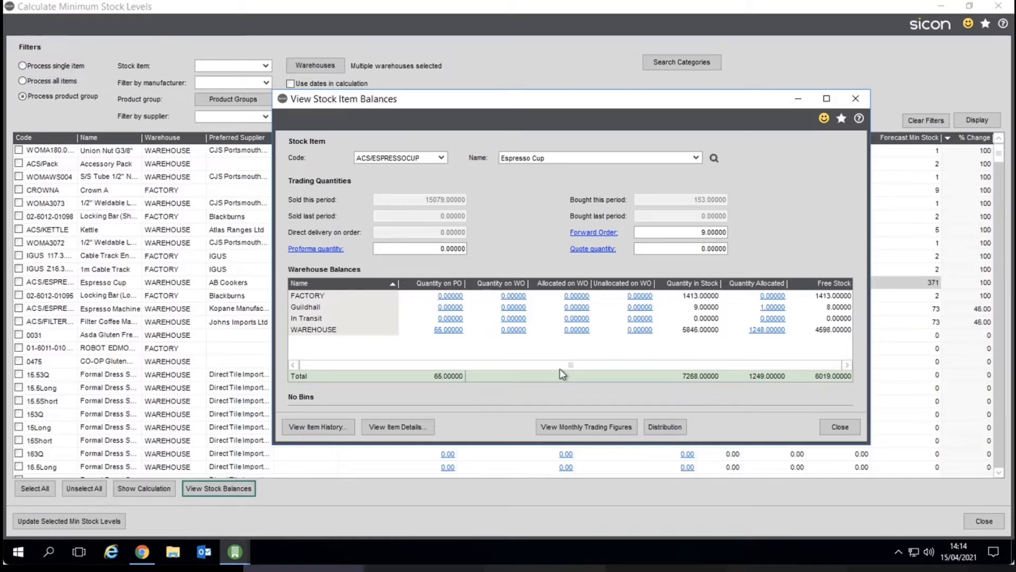
left_click(757, 330)
left_click(745, 426)
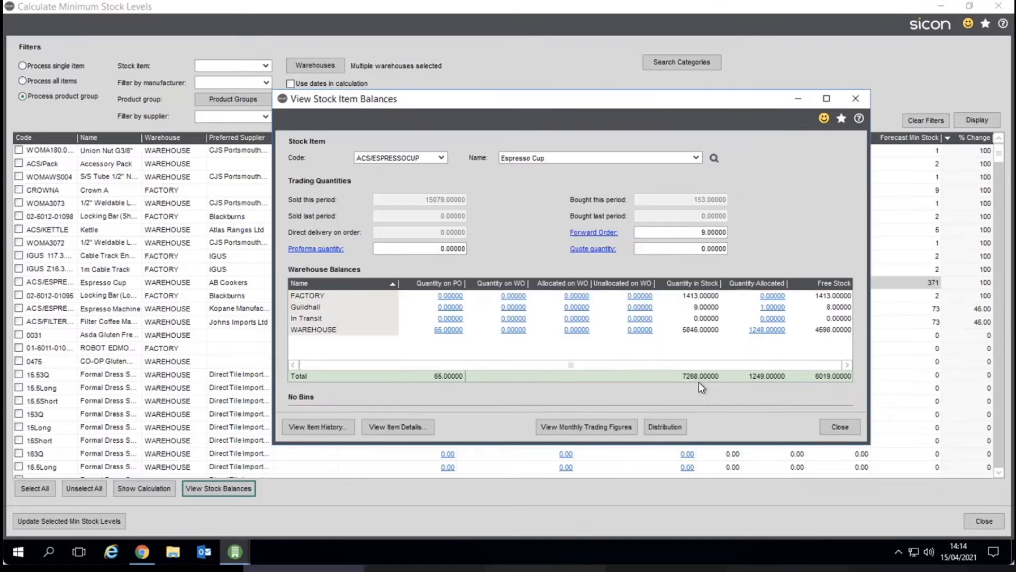
left_click(450, 329)
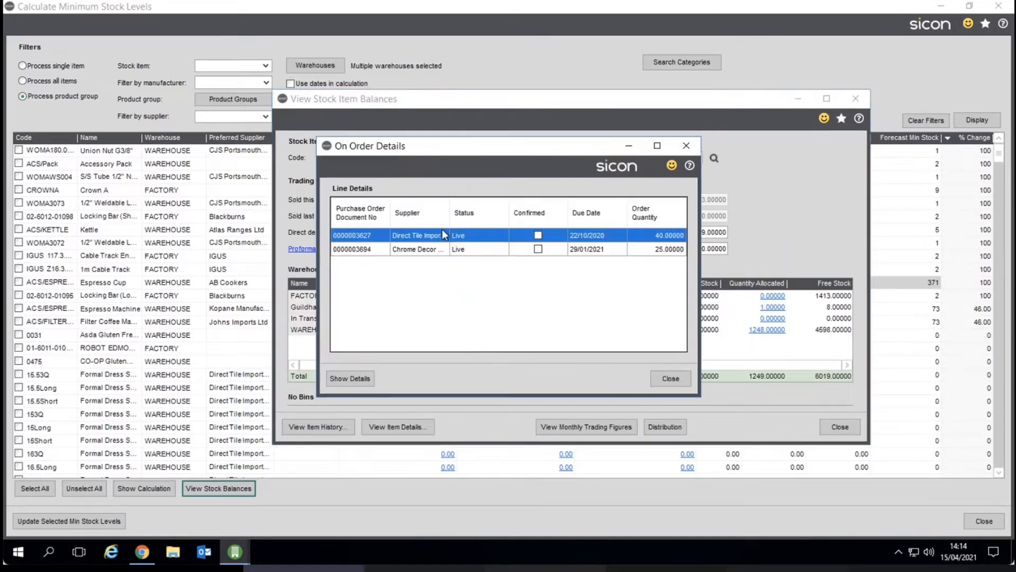
left_click(666, 376)
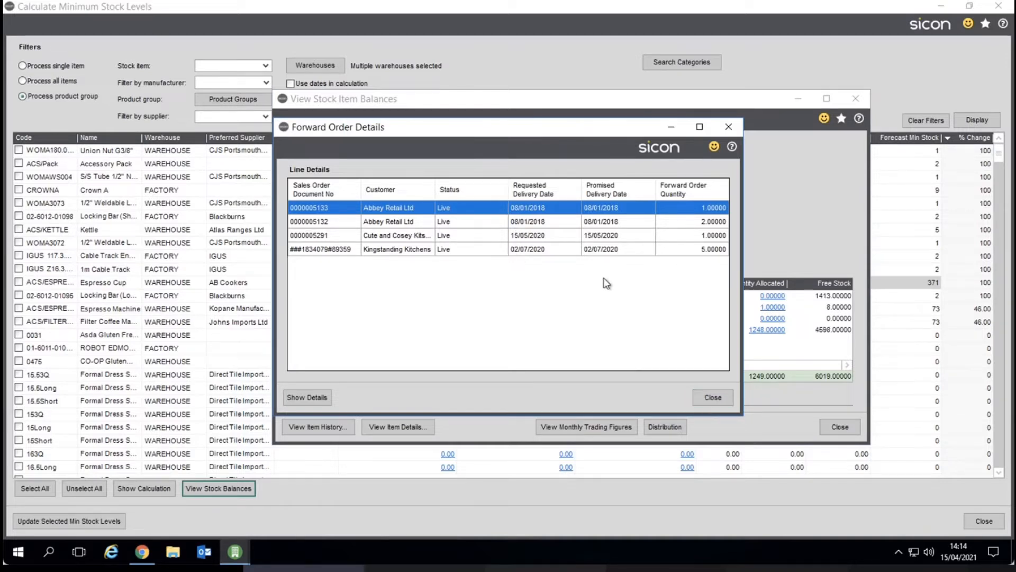
left_click(710, 397)
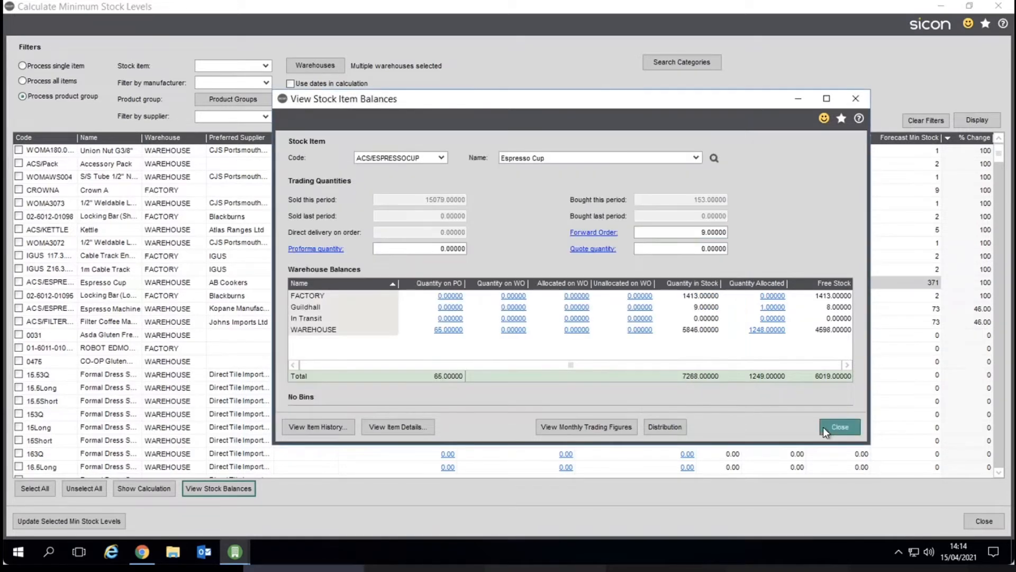
left_click(826, 427)
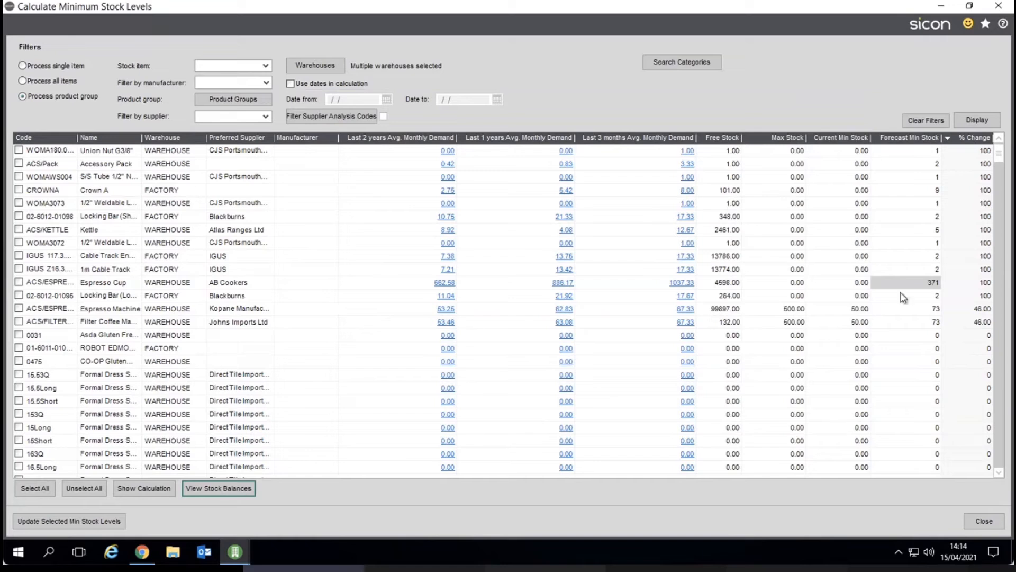
Tick the WOMAWS004, CROWNA and WOMA3073 items and close Calculate Minimum Stock Levels.
left_click(20, 177)
left_click(20, 190)
left_click(19, 204)
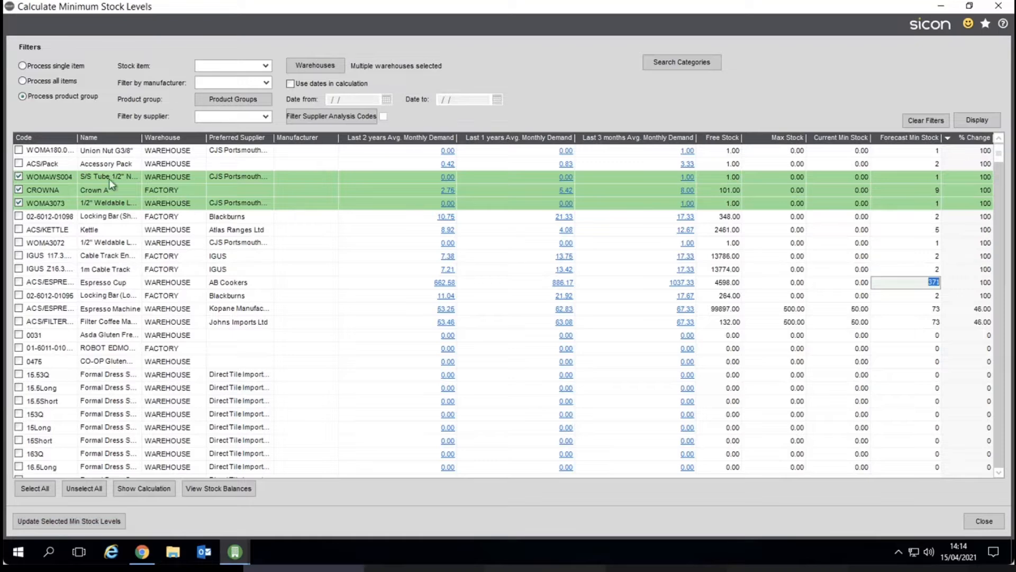
left_click(978, 521)
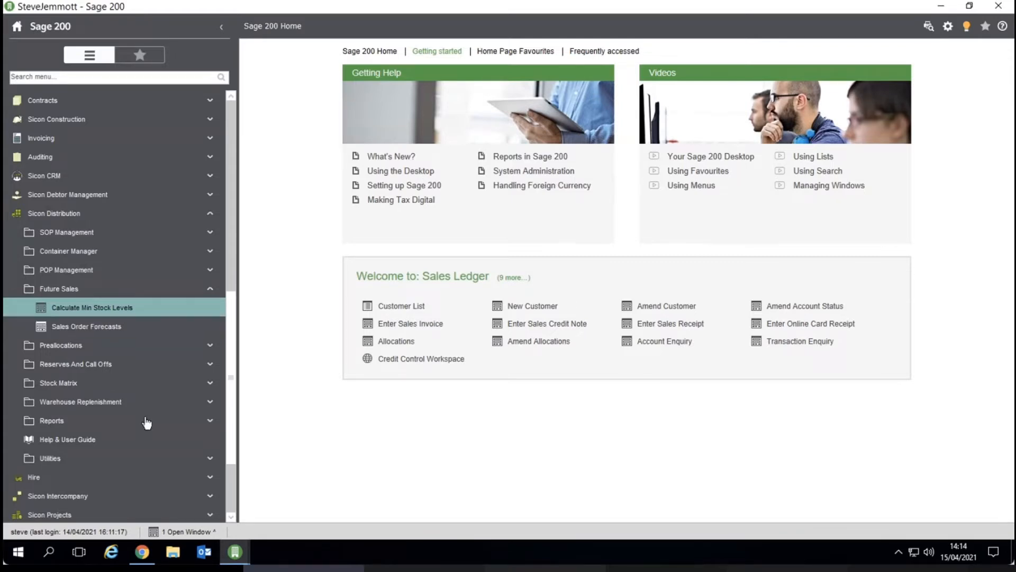
Open Forecasts under Material Planning in Sicon Material and Resource Planning.
scroll(190, 496, "down", 2)
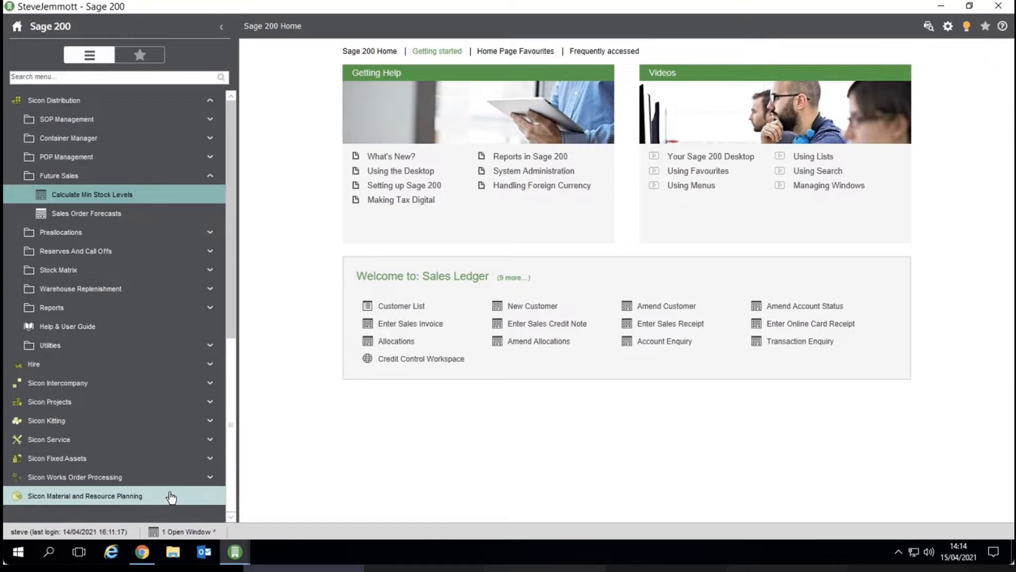
left_click(191, 496)
left_click(121, 412)
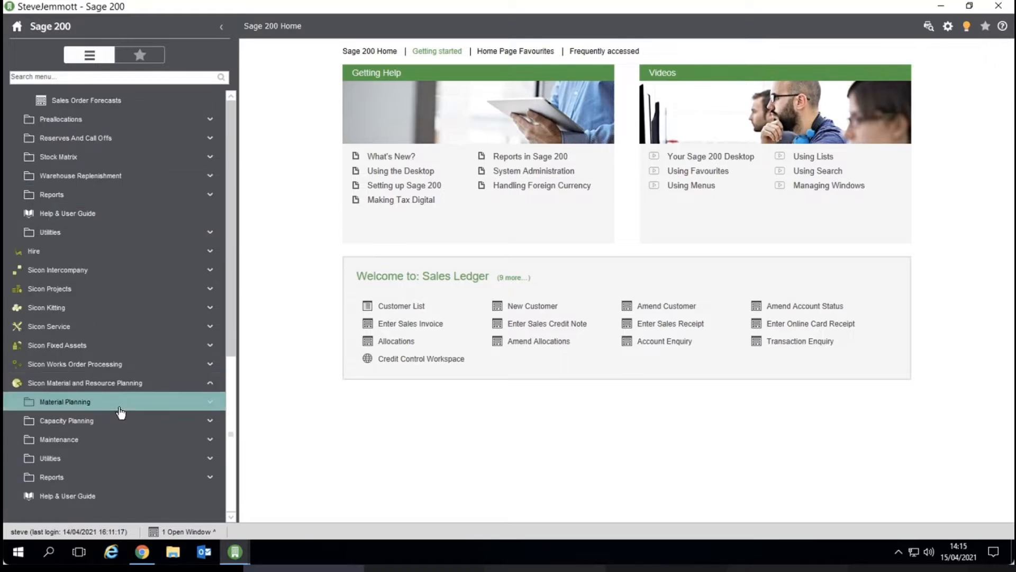
left_click(181, 419)
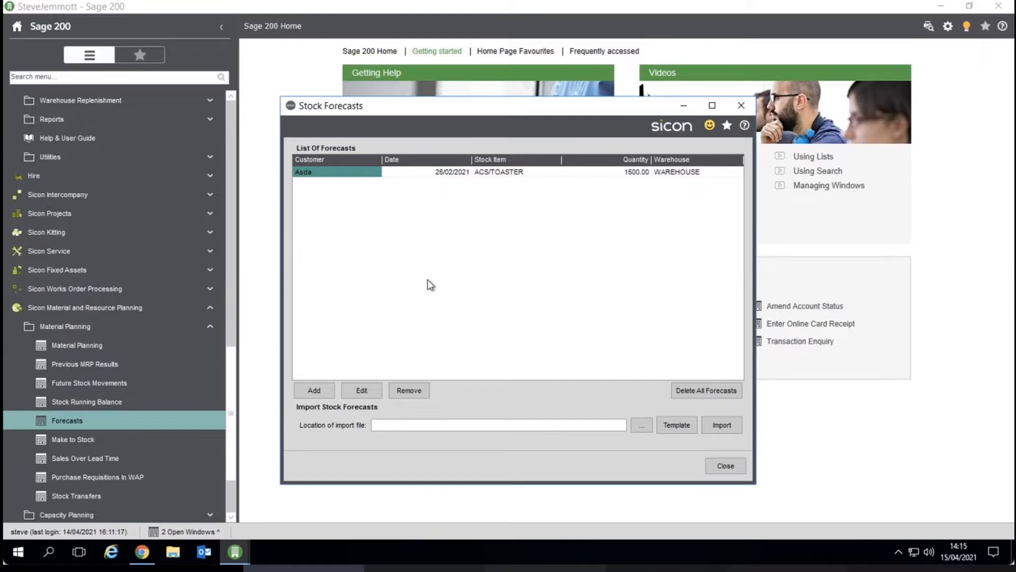
Open the add-forecast-line form, then close it and the Stock Forecasts window.
left_click(300, 395)
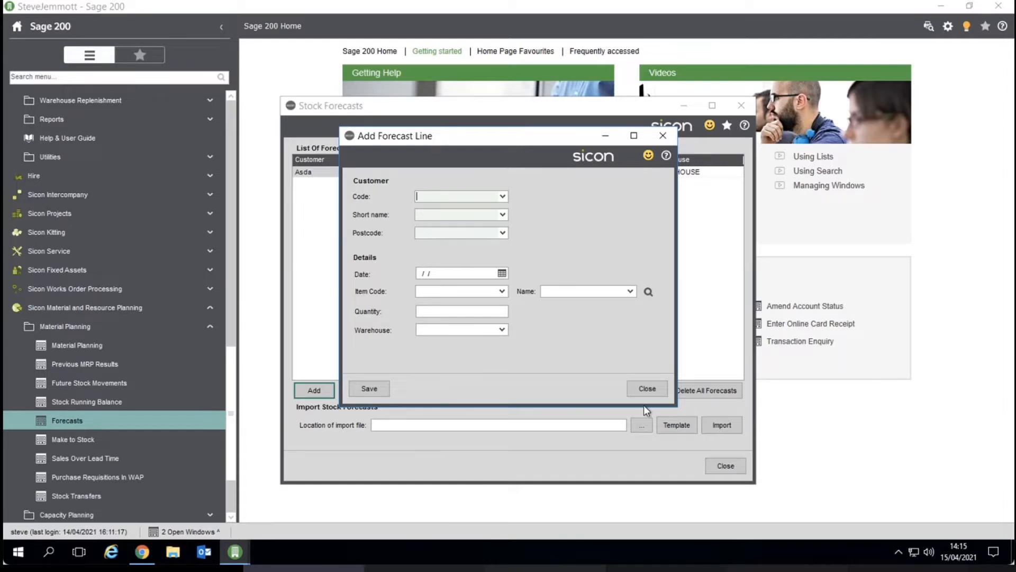
left_click(646, 384)
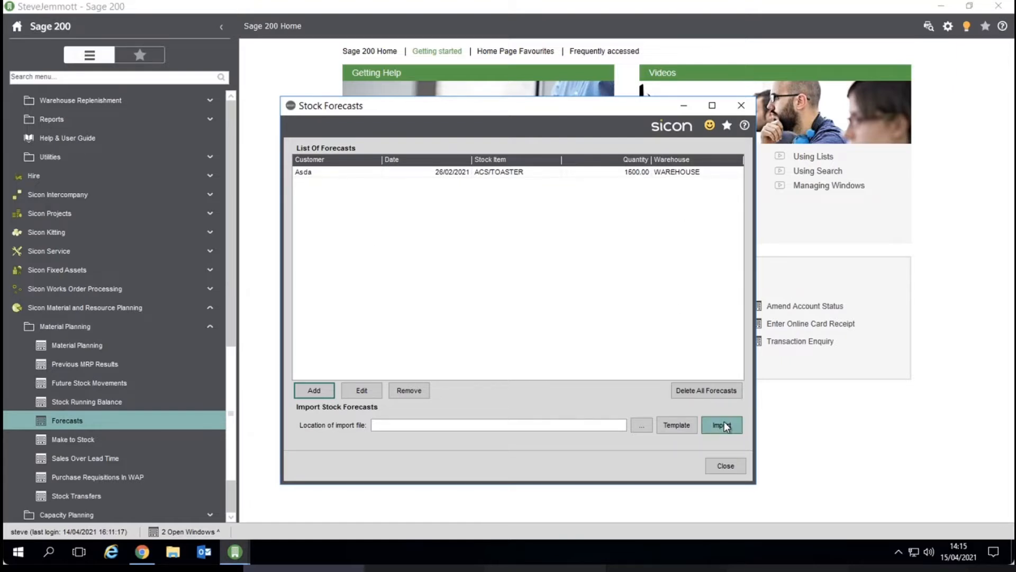
left_click(726, 467)
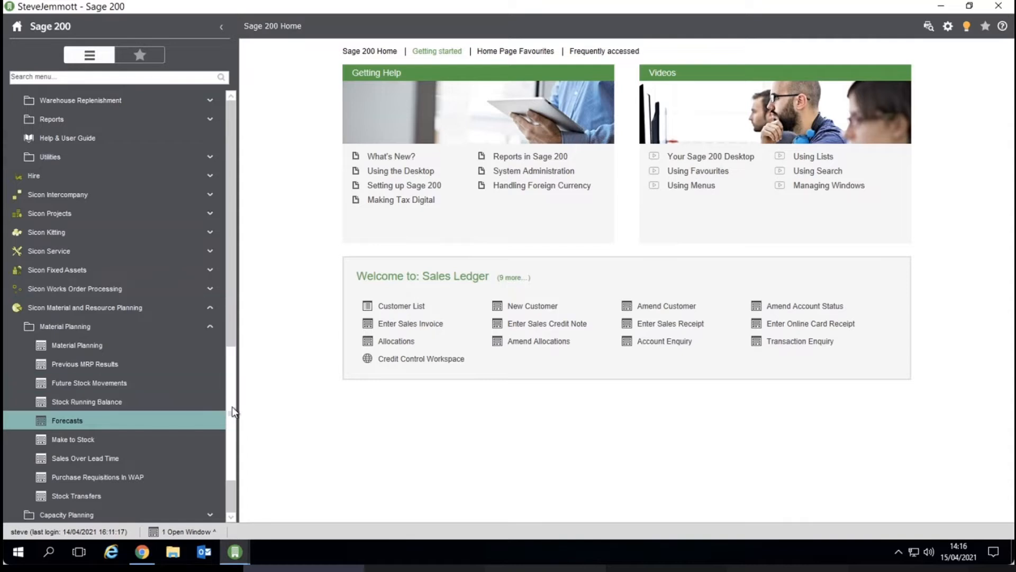
Open Sales Order Forecasts under Future Sales and display monthly usage for stock item ACS/ESPRESSO.
left_click_drag(231, 414, 231, 339)
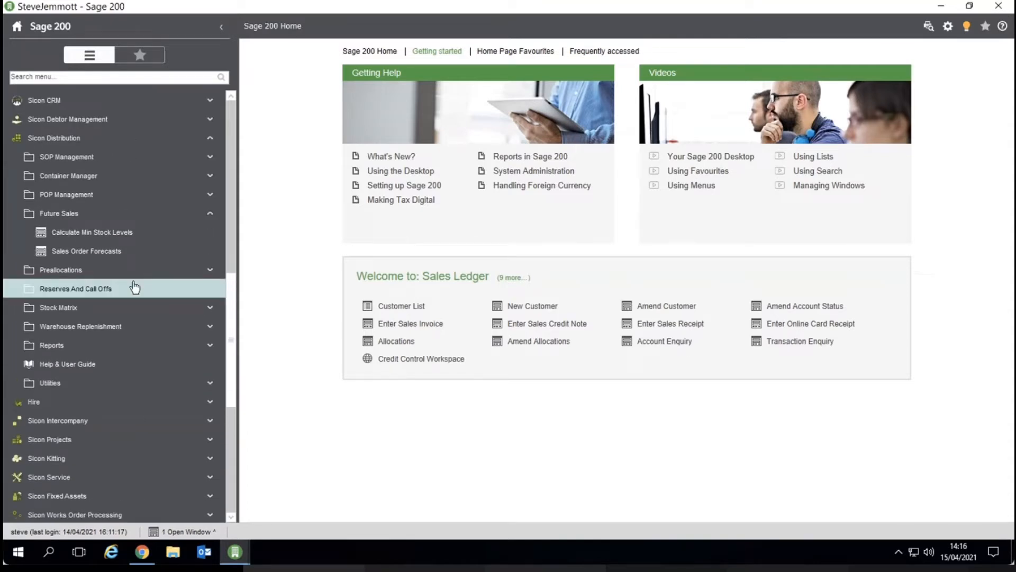
left_click(111, 252)
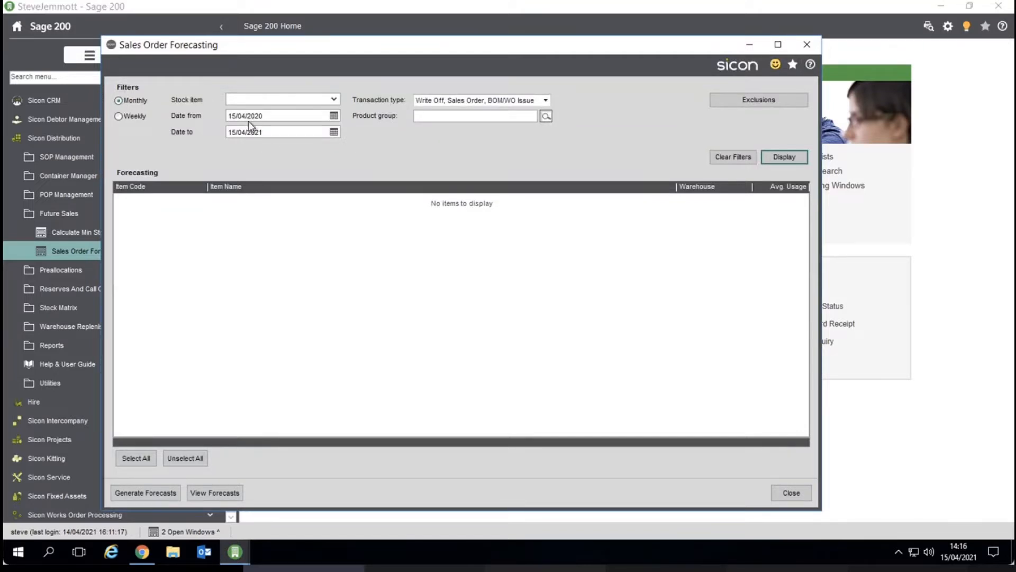
left_click(246, 99)
type("acs")
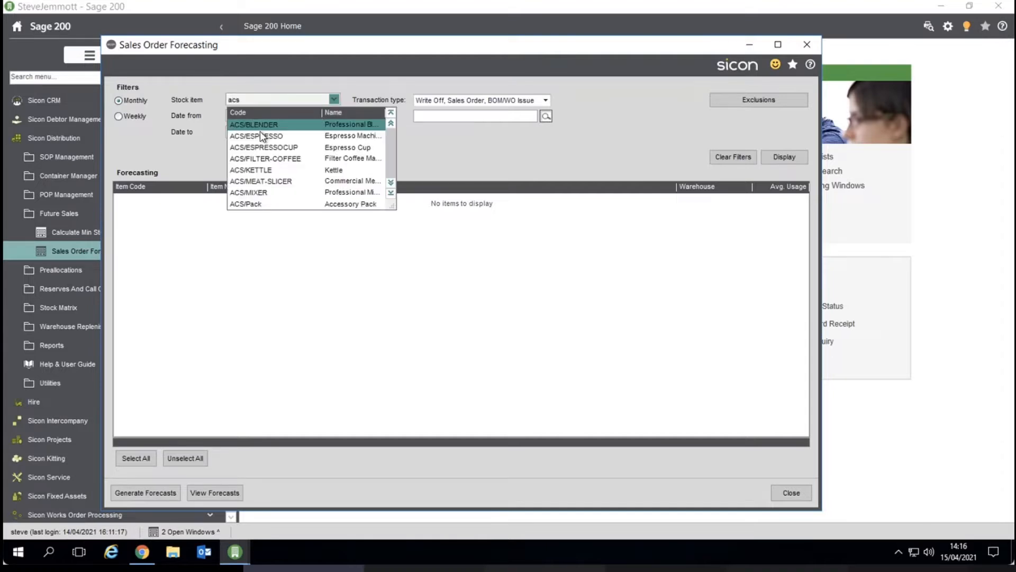
left_click(261, 136)
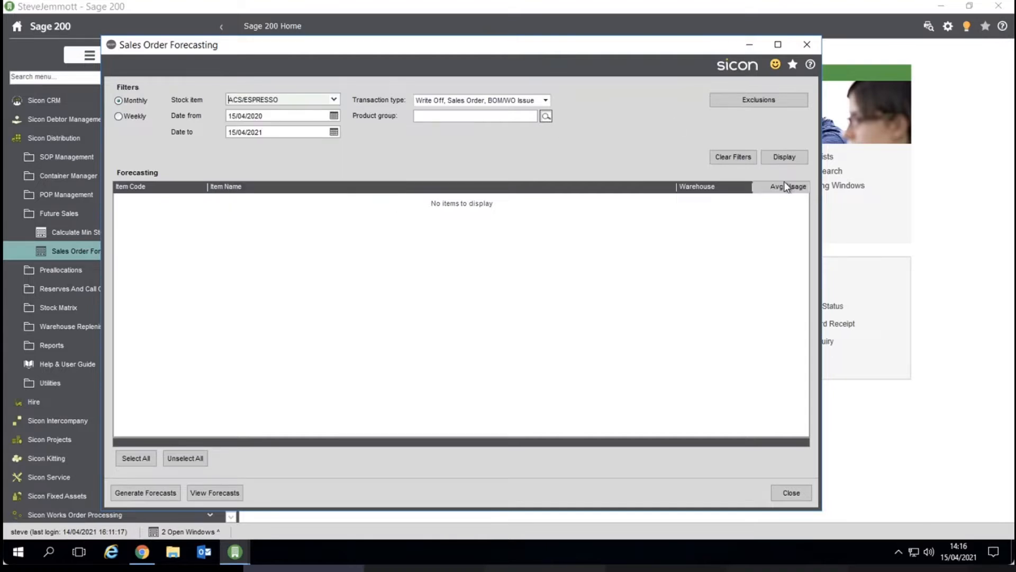
left_click(785, 157)
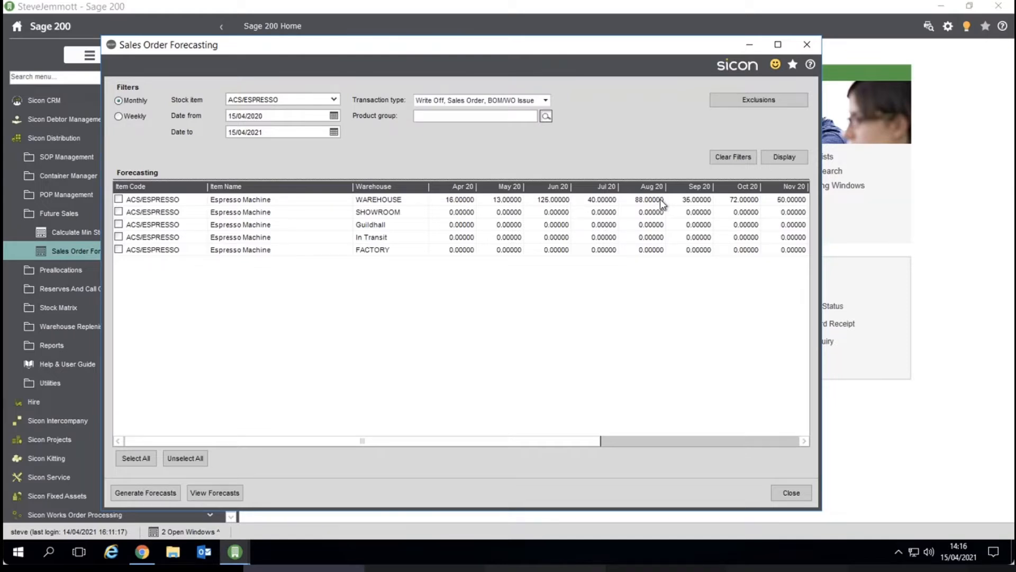
Generate a forecast for the Espresso Machine WAREHOUSE line with a forecast change of 1.1, then close both forecast windows.
left_click(119, 199)
left_click(151, 492)
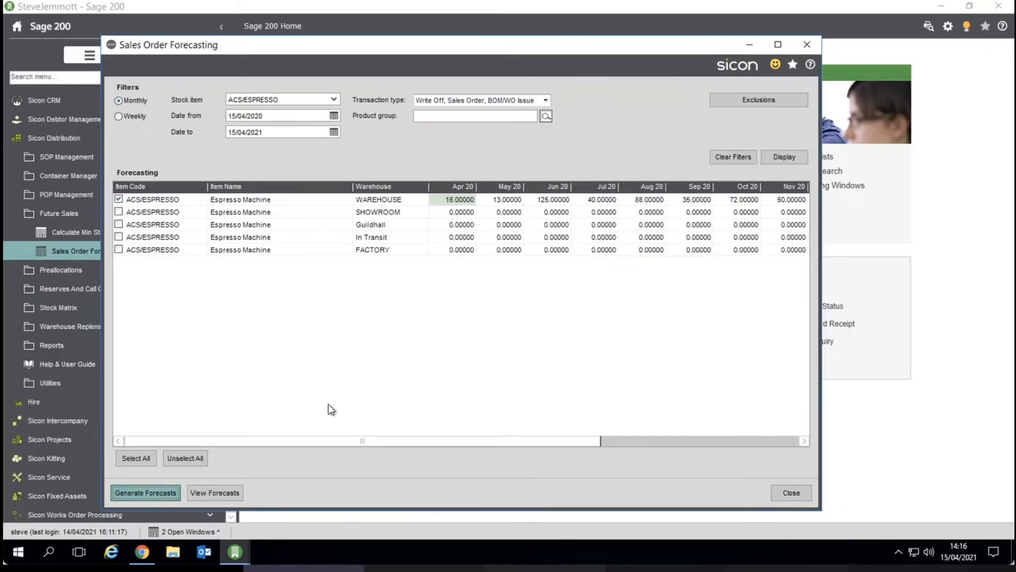
left_click(519, 126)
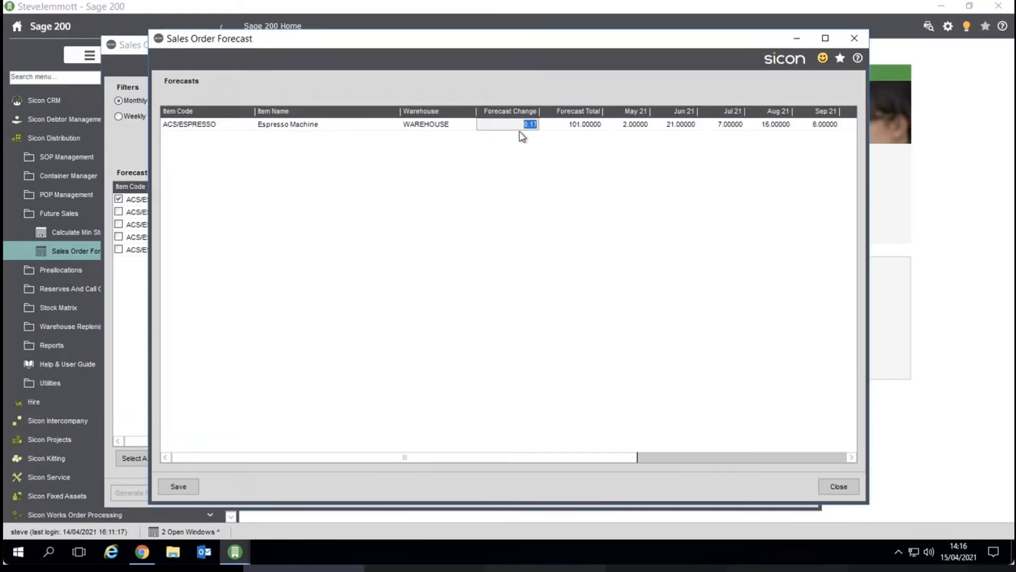
type("1.1")
key("Tab")
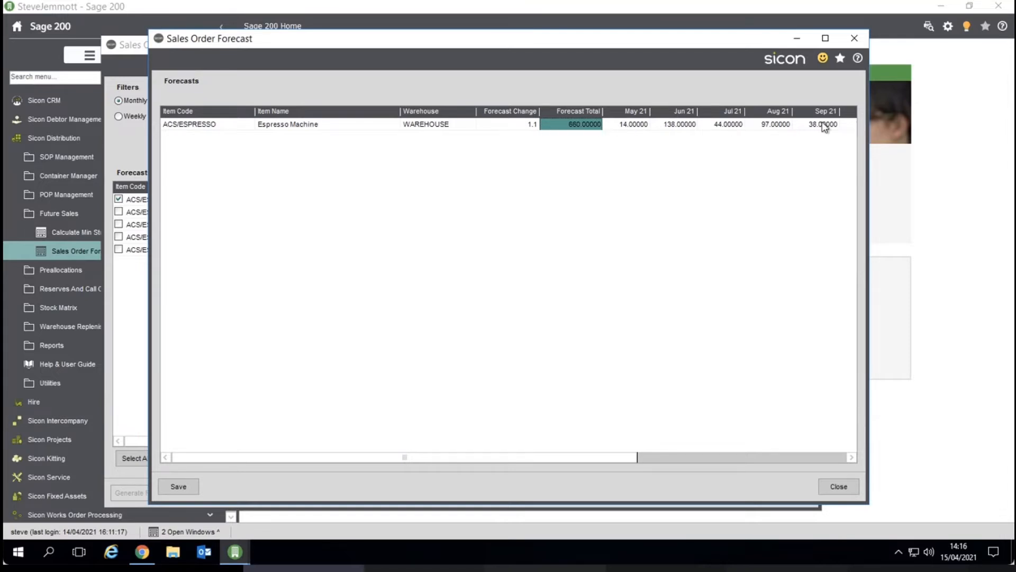
left_click(839, 486)
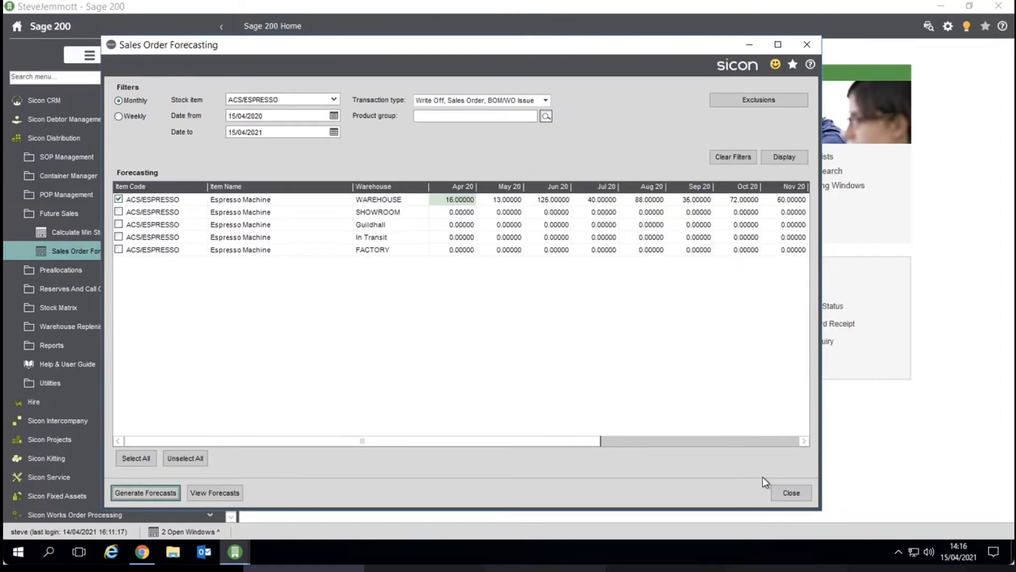
left_click(778, 494)
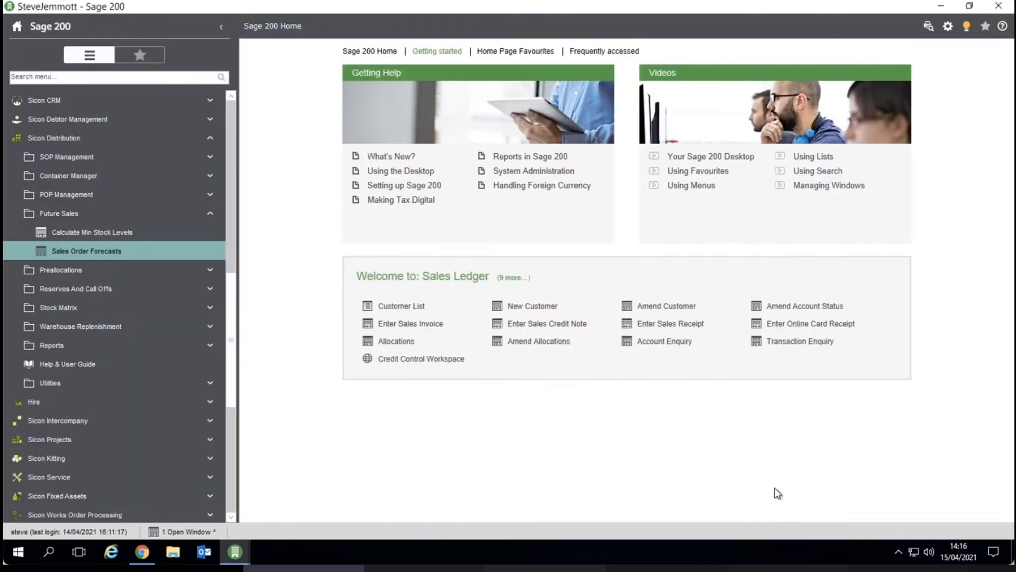
Reopen Forecasts under Material Planning and close it again.
left_click(233, 425)
left_click(113, 330)
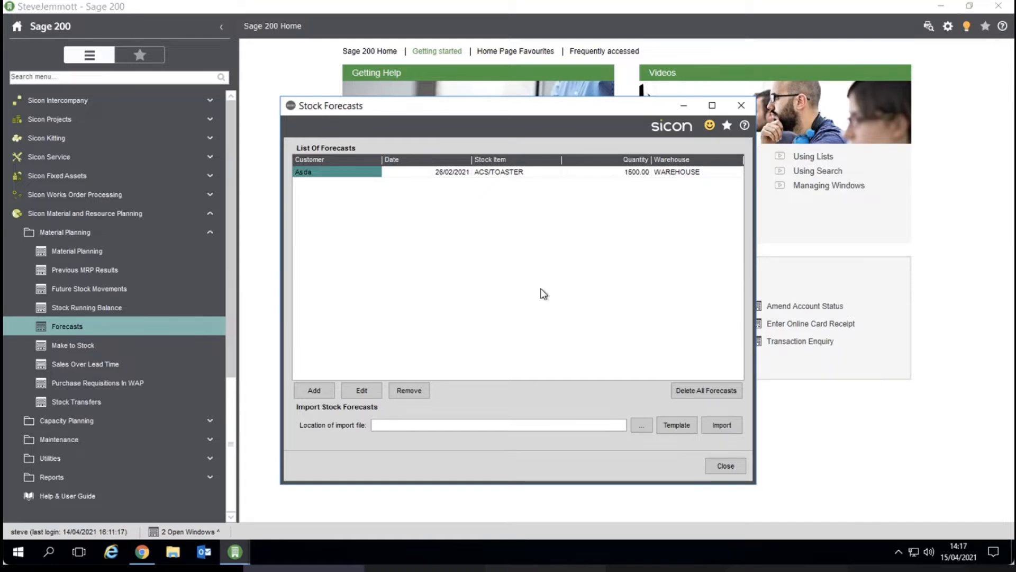
left_click(717, 465)
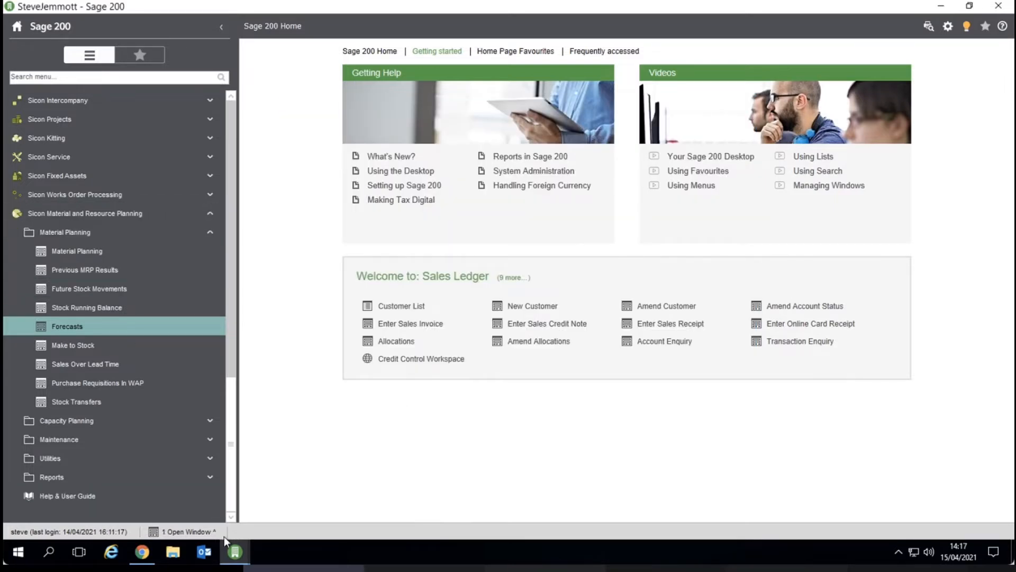
Open the Material Planning results and view future stock movements for the ABFSG/14/21/2 warning, then close it.
mouse_move(233, 553)
left_click(278, 524)
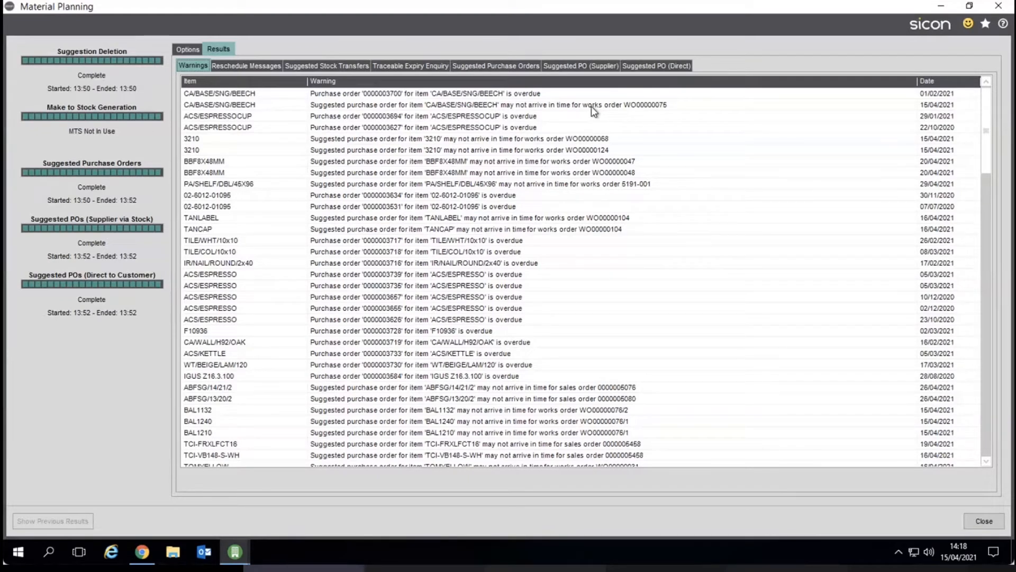
left_click(577, 388)
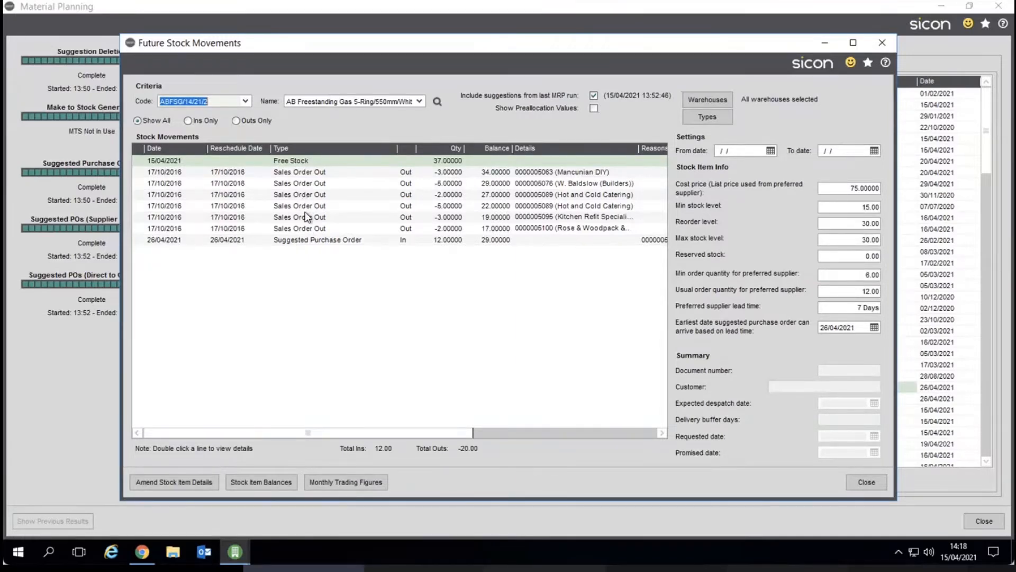
left_click(874, 481)
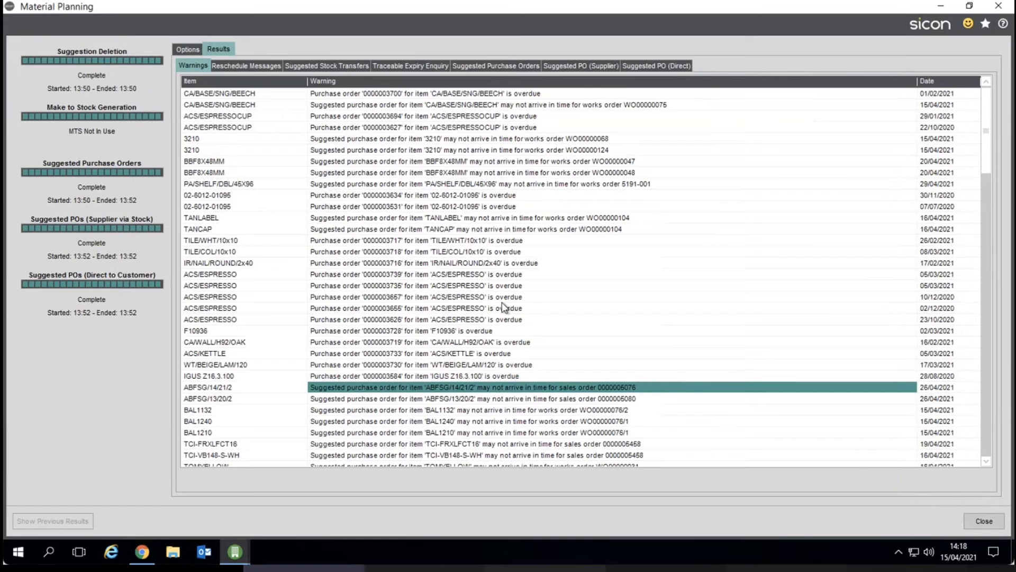
Browse the reschedule messages, suggested purchase orders, supplier and direct PO result tabs.
left_click(266, 68)
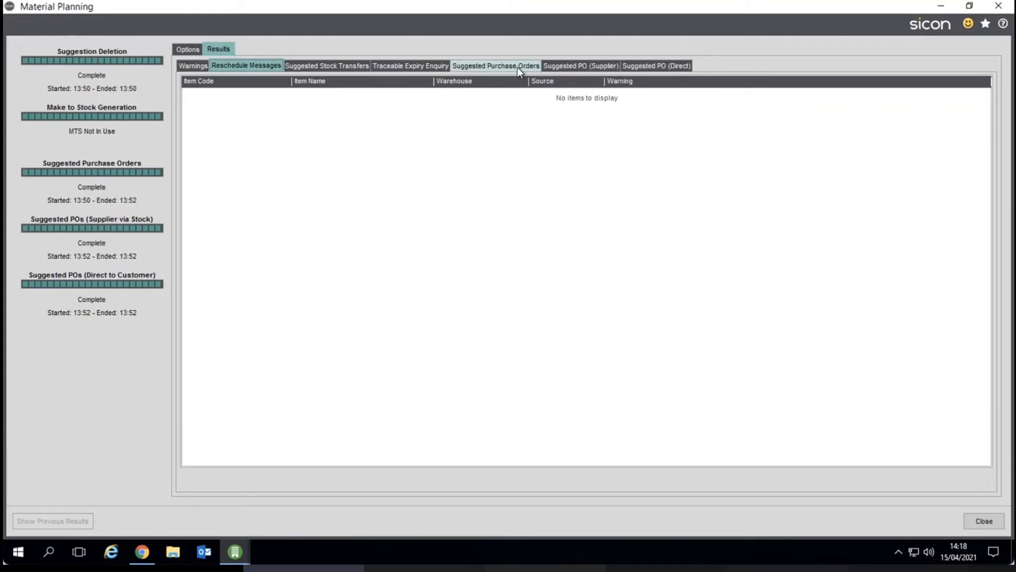
left_click(484, 66)
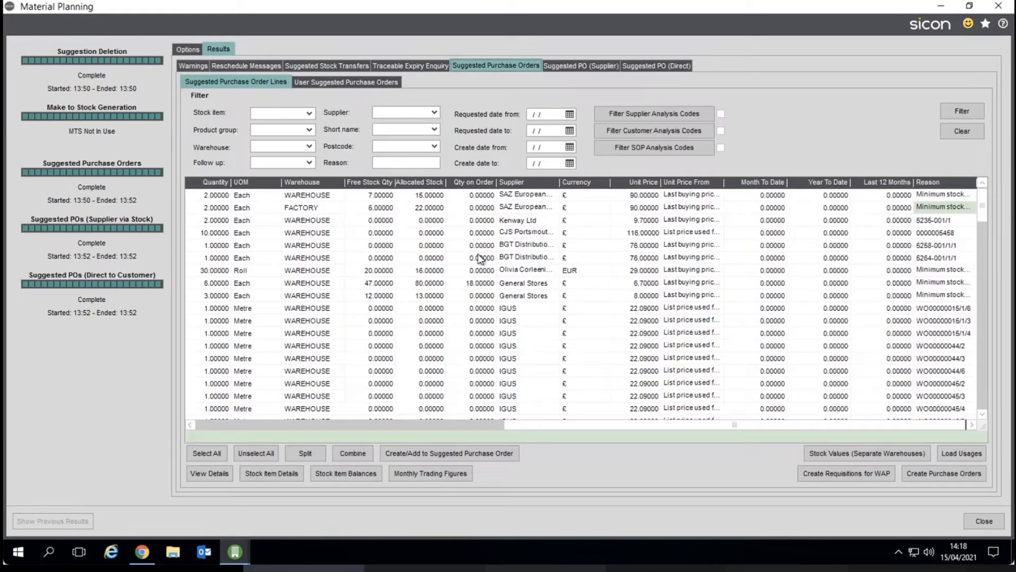
left_click(646, 69)
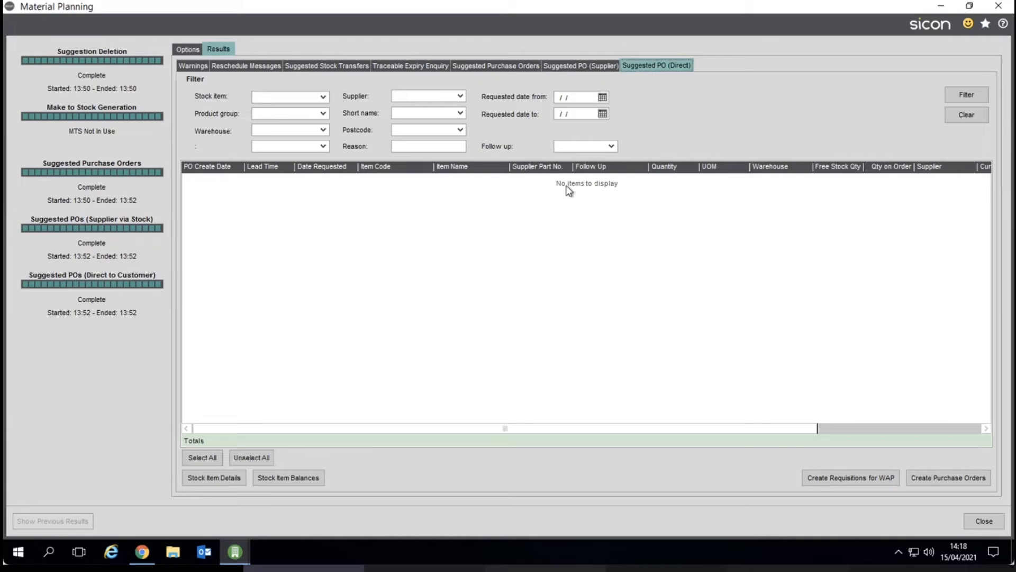
left_click(591, 67)
left_click(507, 68)
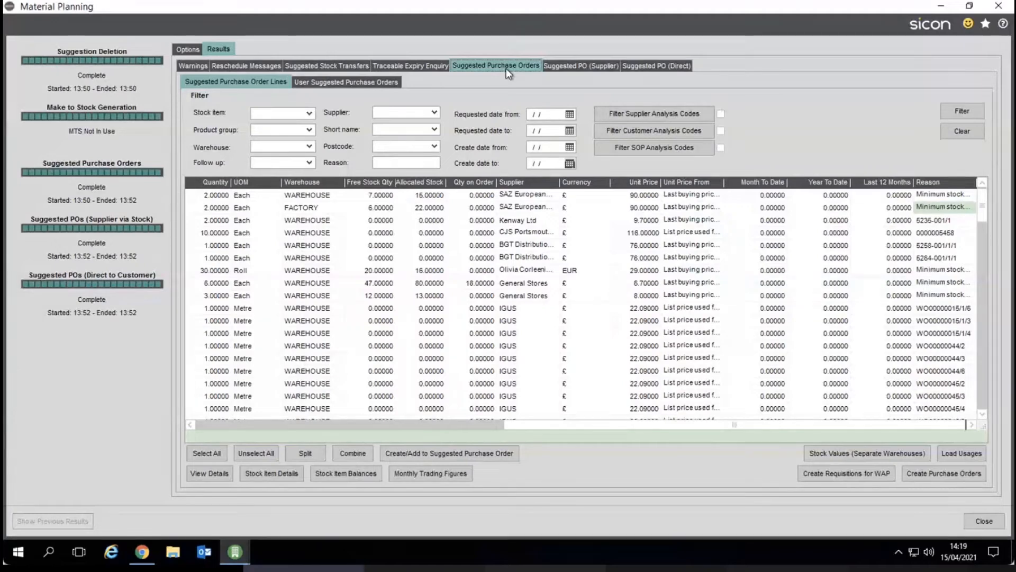
left_click(250, 424)
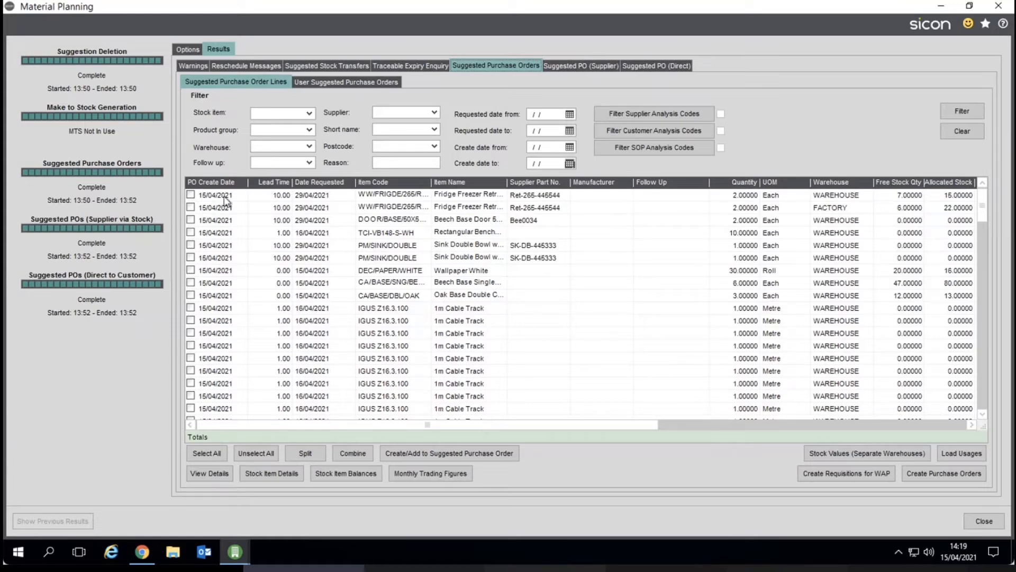
Review the suggested purchase order grouping option in the planning settings and return to the results.
left_click(318, 196)
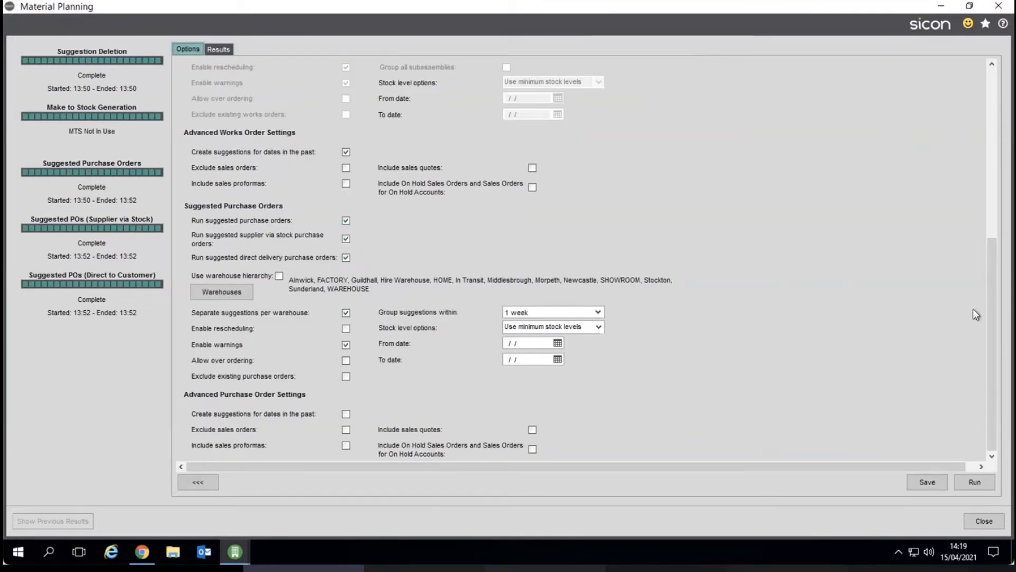
left_click(600, 312)
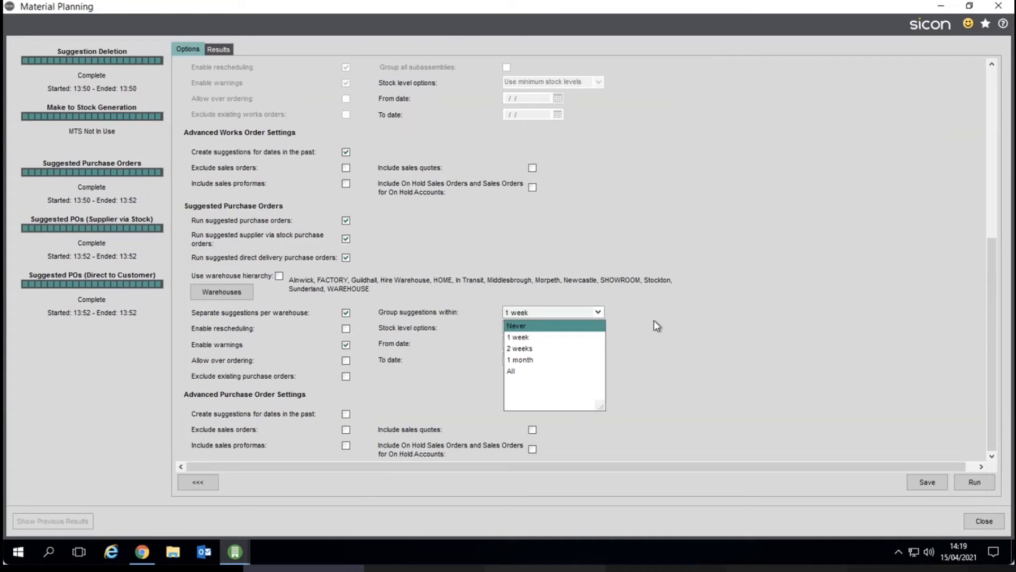
left_click(624, 321)
left_click(221, 49)
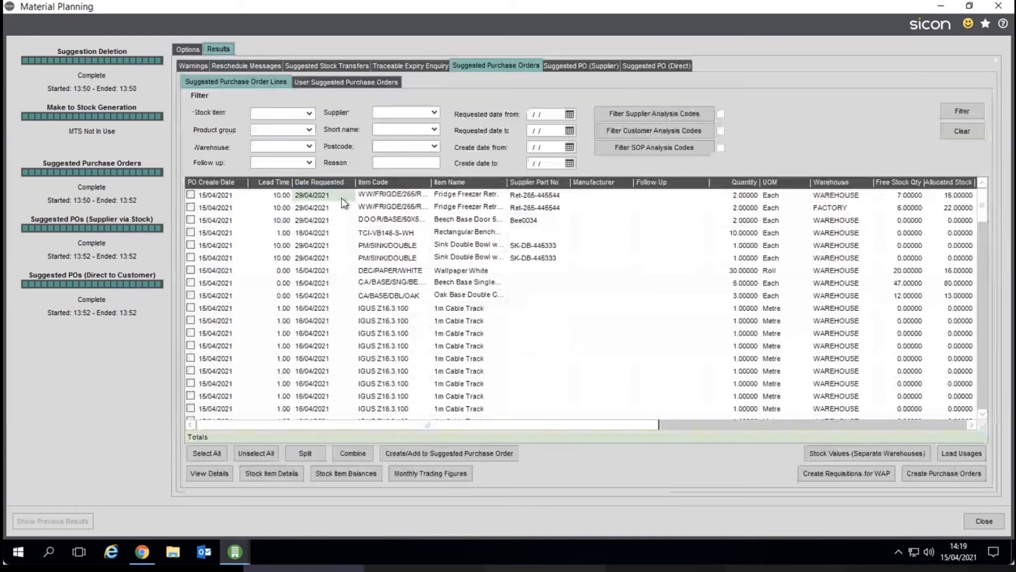
Examine the quantity and supplier fields of the suggested purchase order lines, opening the supplier list for the Beech Base Door line.
left_click(740, 195)
left_click(740, 220)
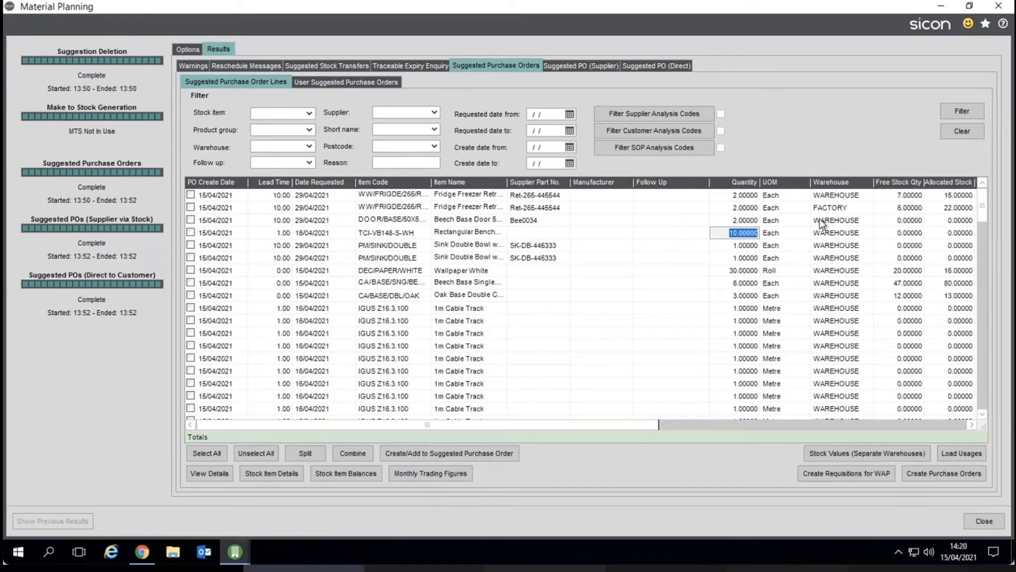
left_click_drag(648, 427, 891, 429)
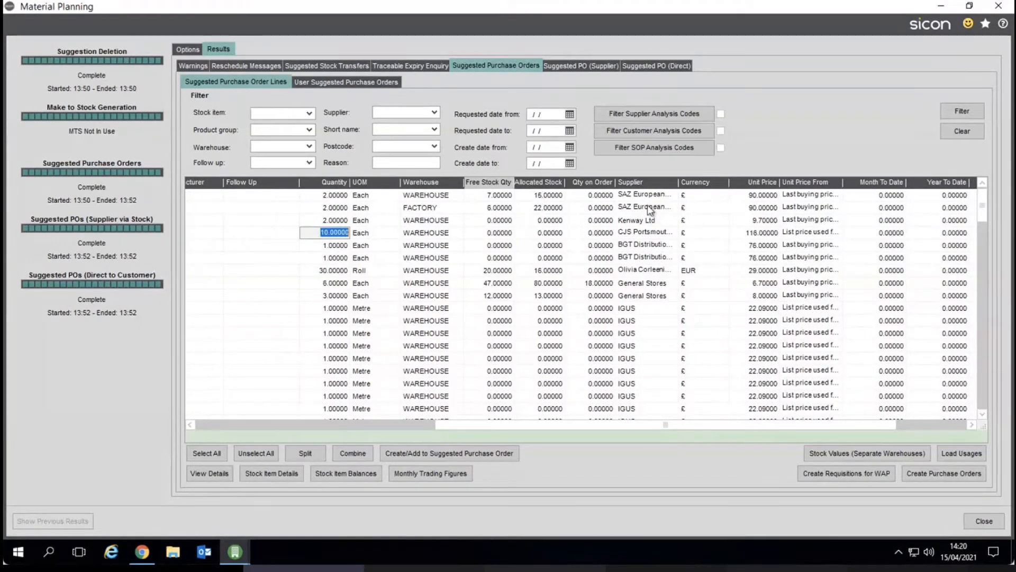
left_click(654, 222)
left_click(670, 220)
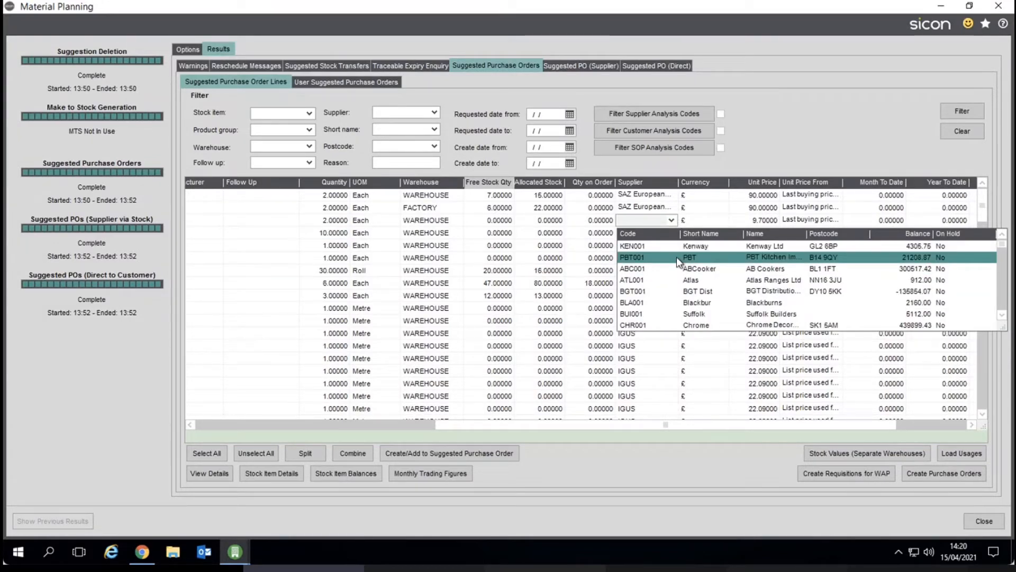
mouse_move(1002, 246)
left_mouse_down()
mouse_move(1005, 269)
mouse_move(1003, 244)
left_mouse_up()
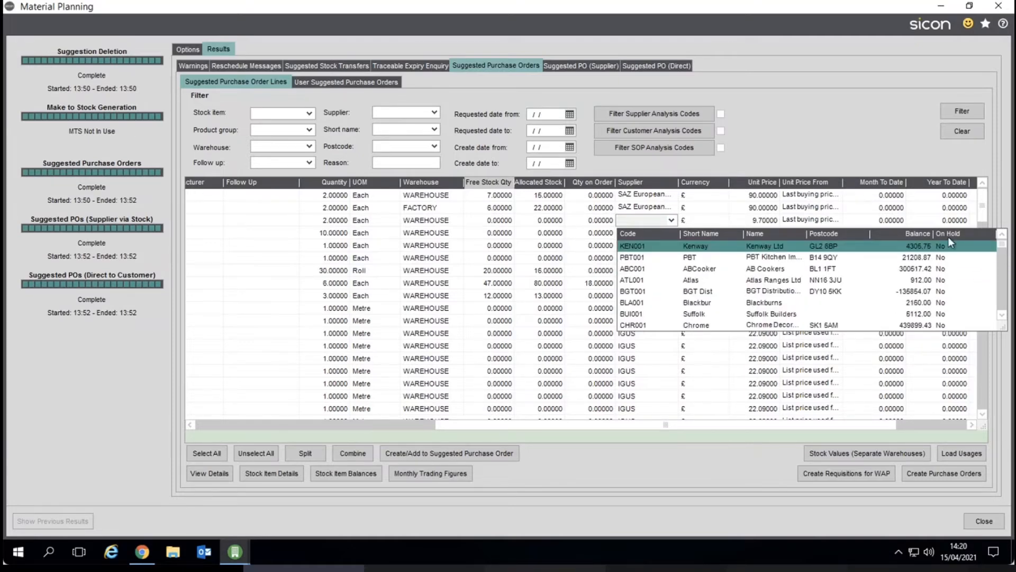
left_click(683, 223)
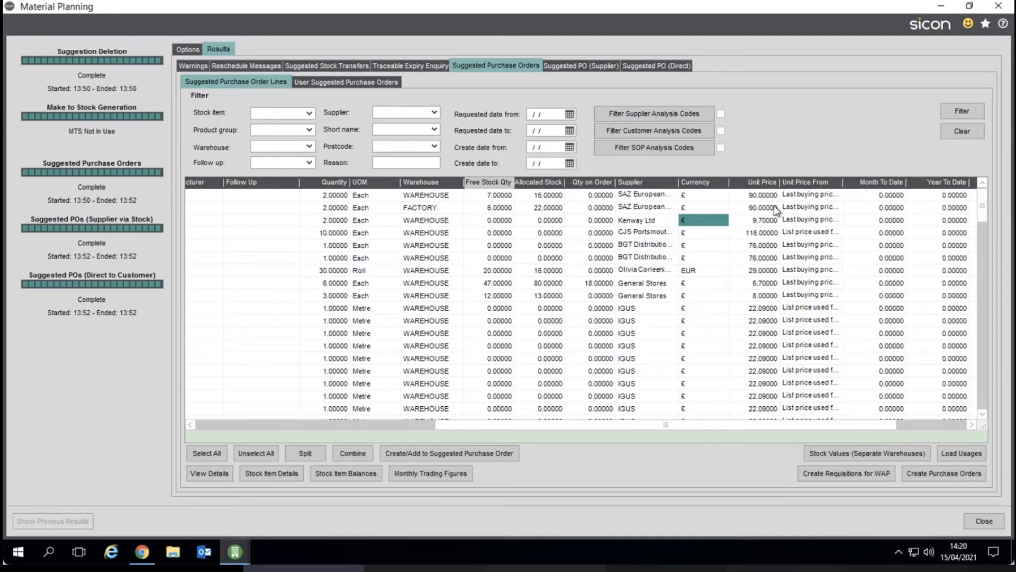
Scan unit prices and price sources across suggested lines, then open future stock movements for the Wallpaper White line.
left_click(763, 221)
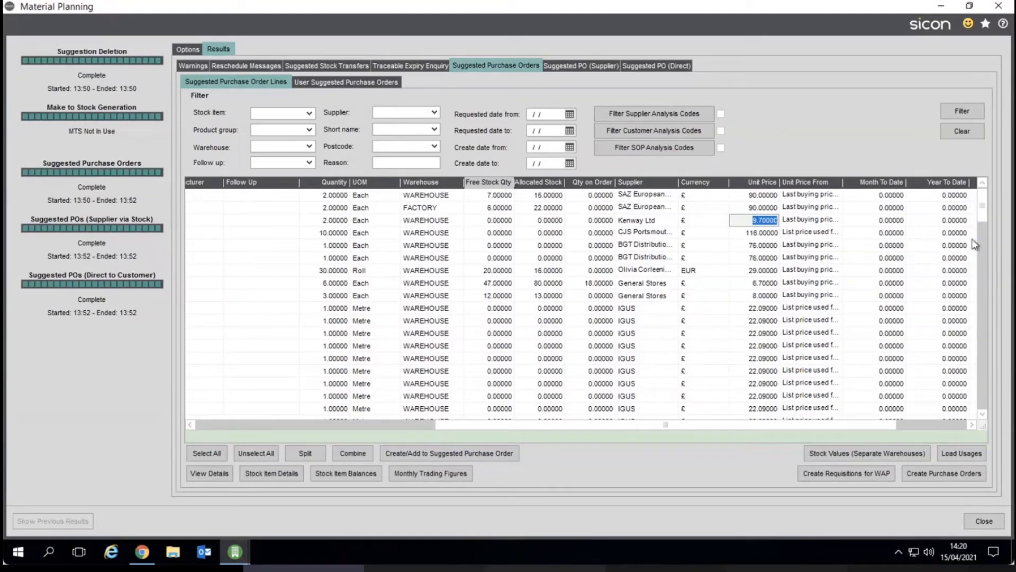
left_click_drag(988, 211, 983, 323)
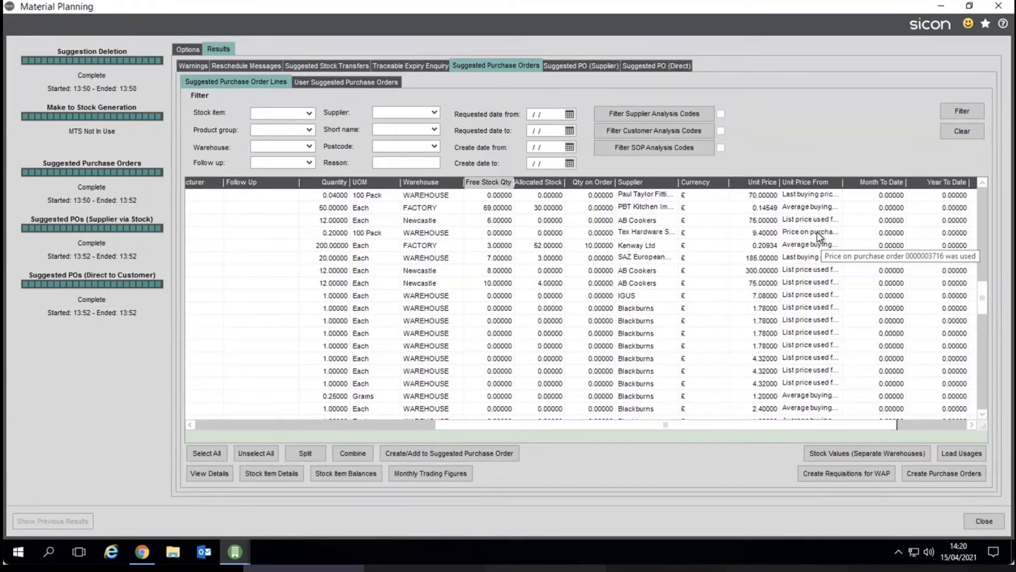
left_click_drag(986, 289, 980, 196)
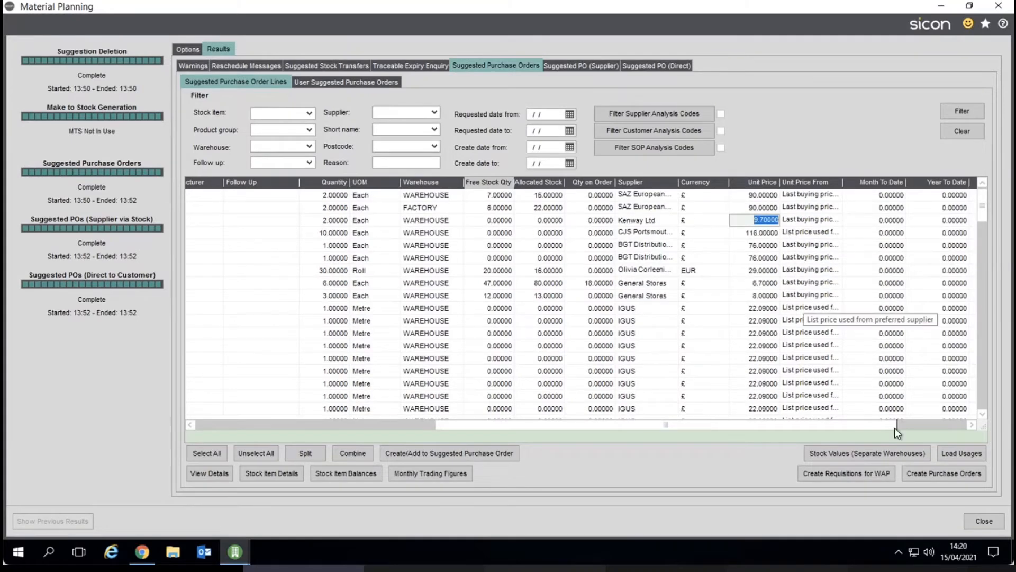
left_click(938, 425)
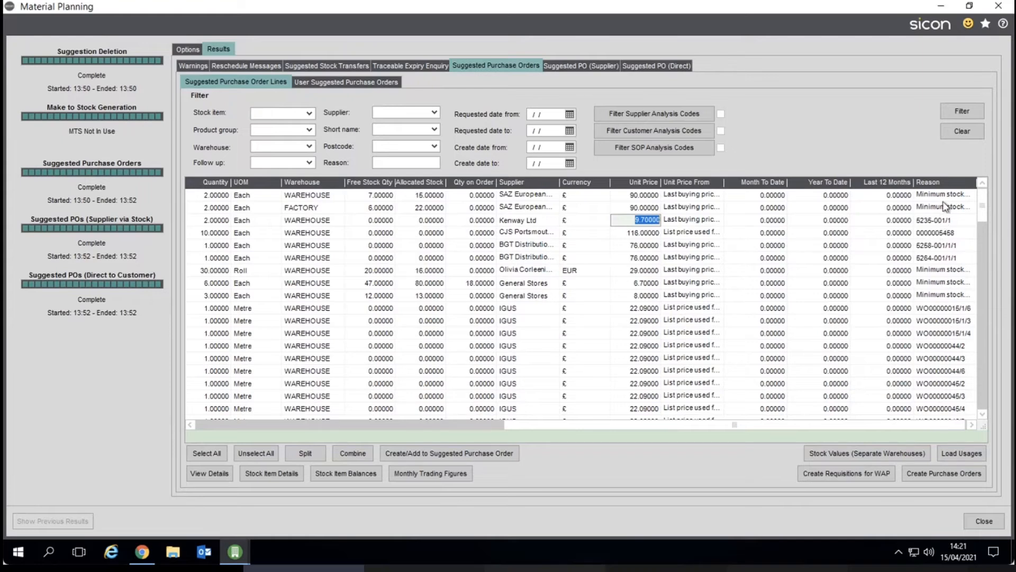
double_click(943, 270)
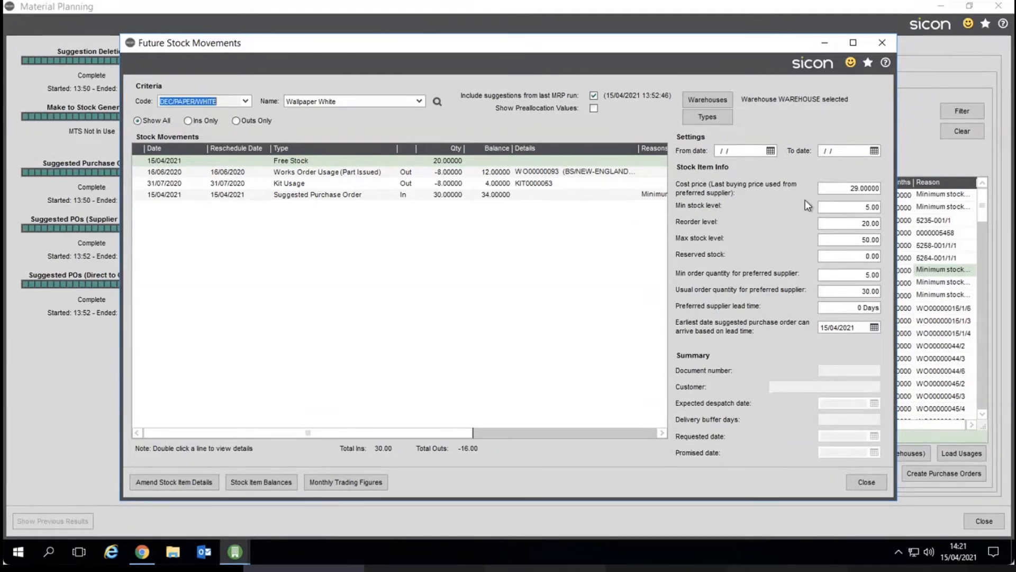
Review the Wallpaper White stock item settings and each of its future stock movement lines.
left_click_drag(833, 206, 888, 206)
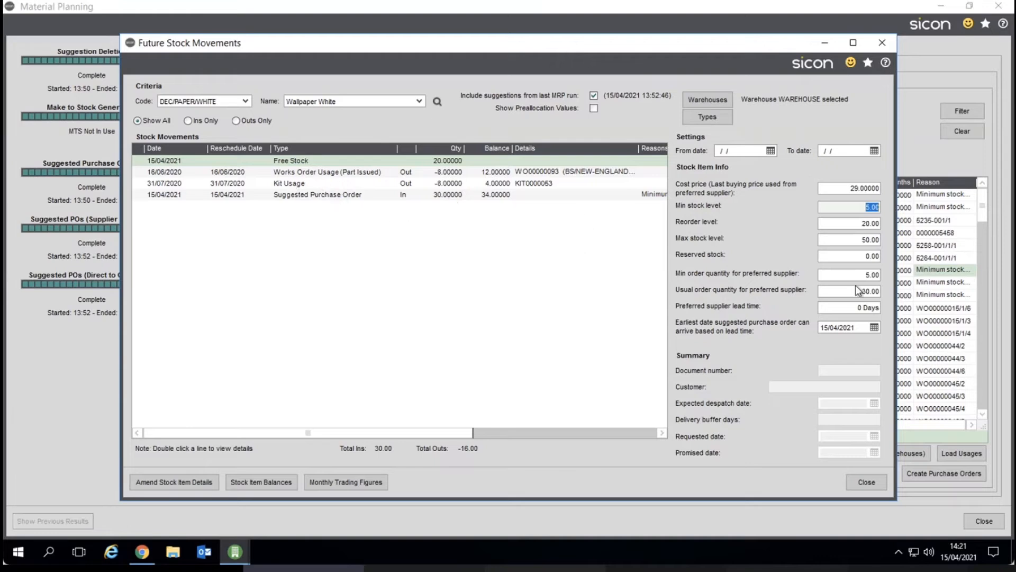
left_click(863, 209)
left_click_drag(857, 291, 881, 293)
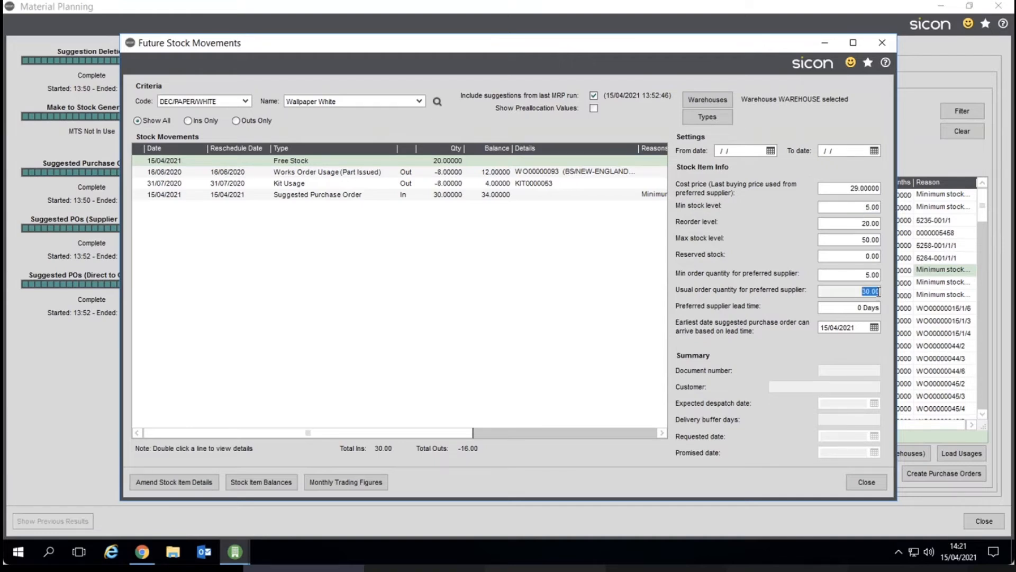
left_click(448, 162)
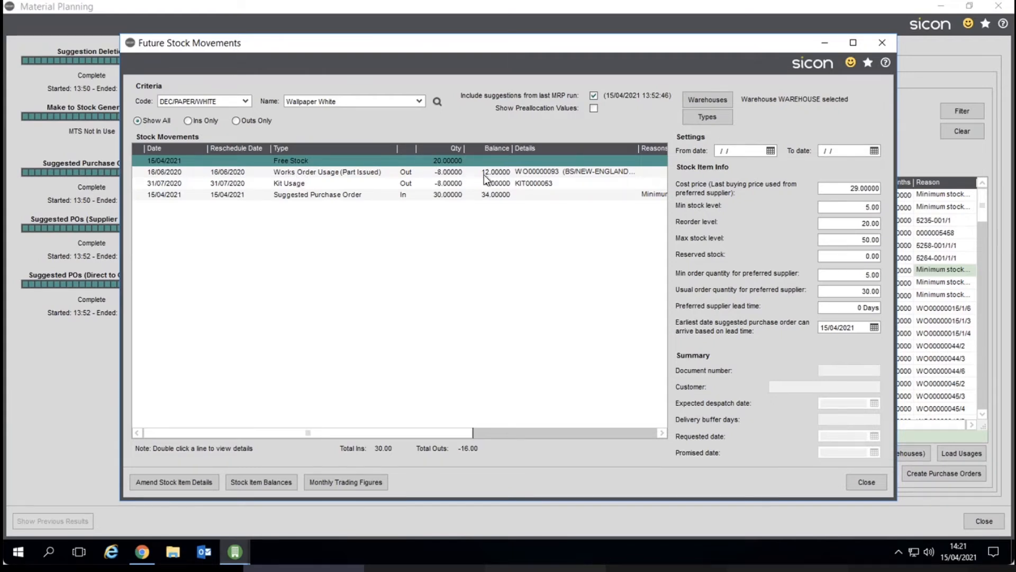
left_click(293, 186)
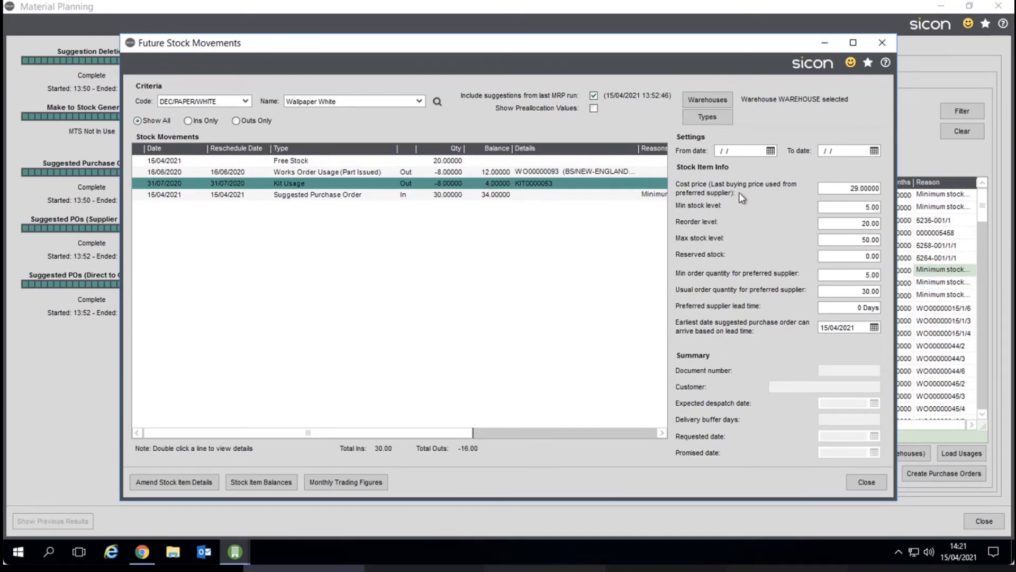
left_click(849, 206)
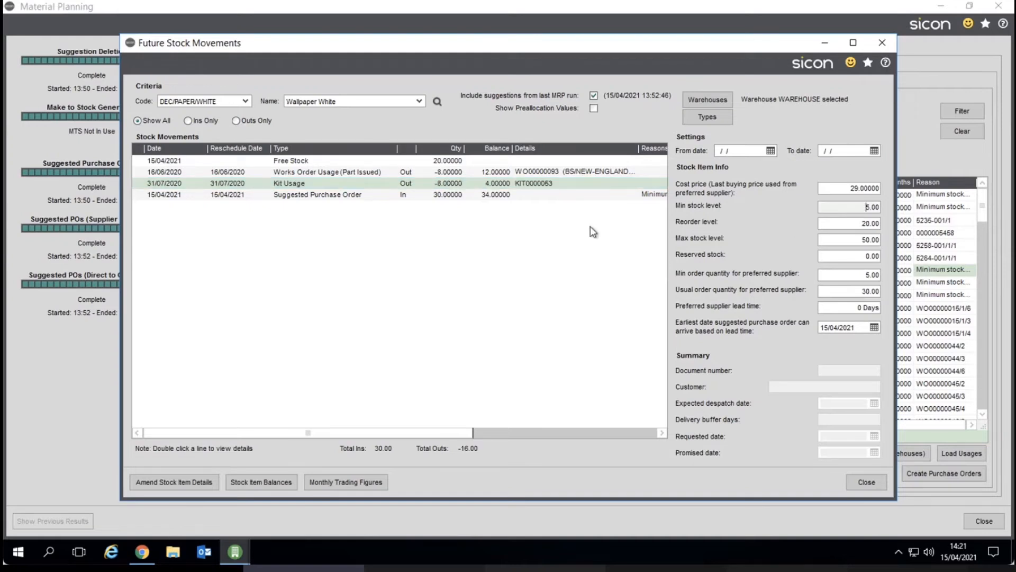
left_click(454, 197)
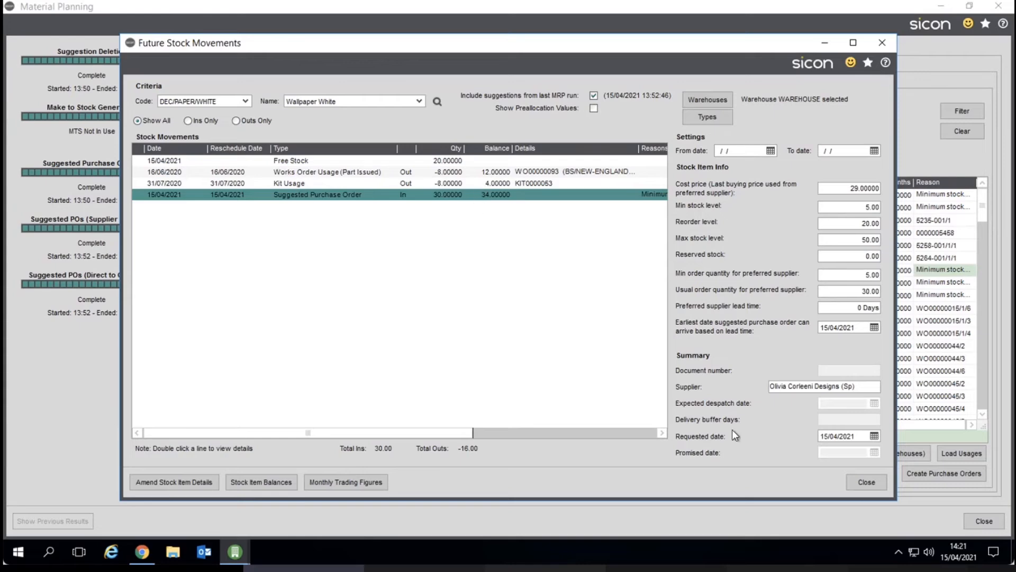
Open future stock movements for the Beech Base Single Cabinet line and inspect its live purchase order movement.
left_click(858, 477)
left_click(924, 284)
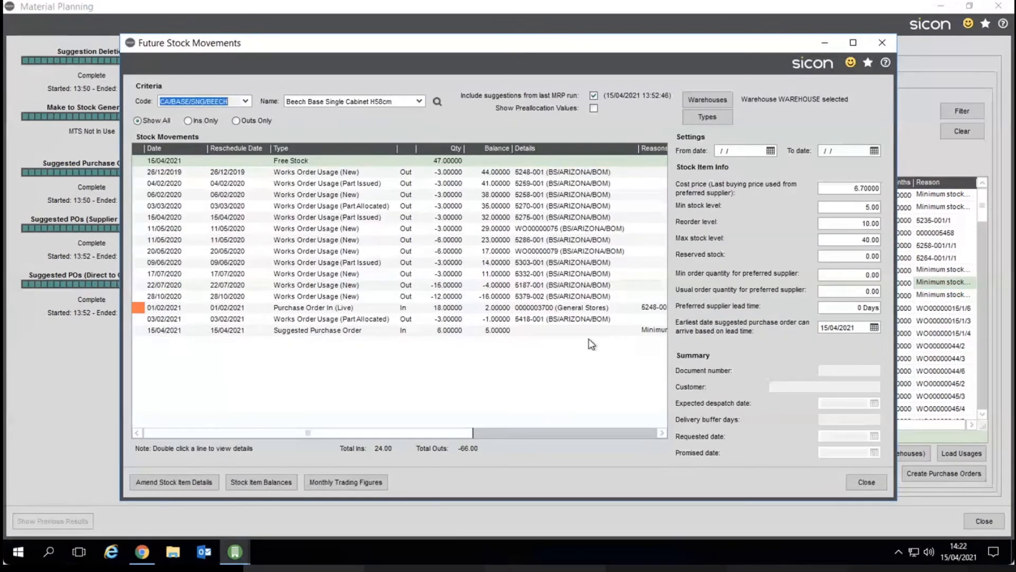
left_click(843, 208)
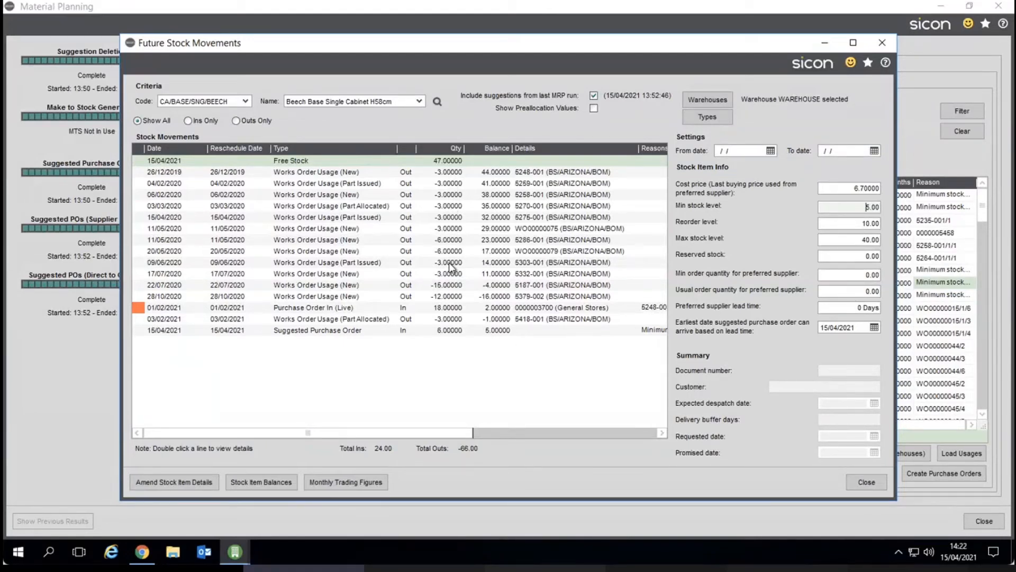
left_click(318, 310)
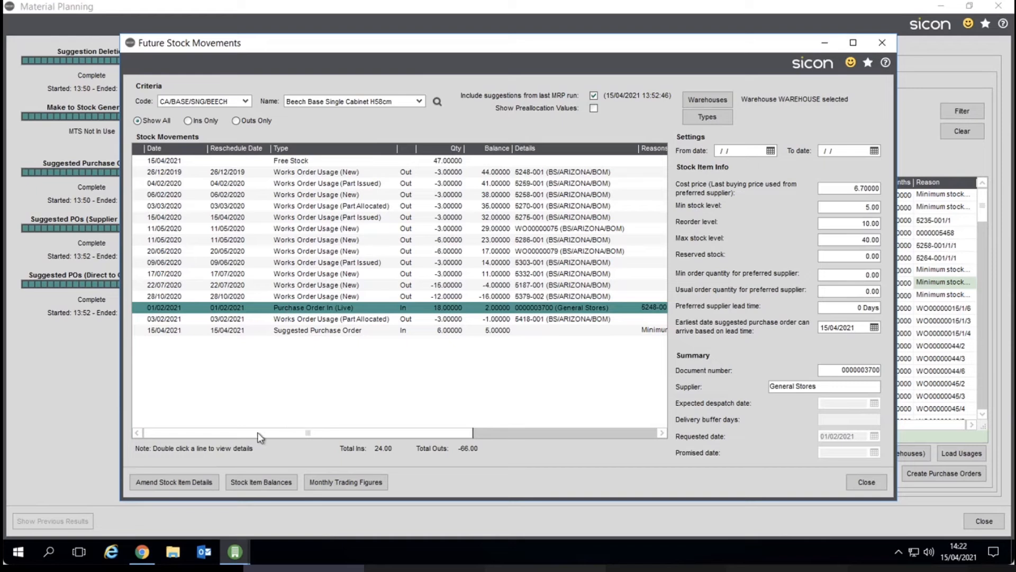
Open the Beech Base Single Cabinet stock item details and review its warehouse locations and suppliers.
left_click(209, 481)
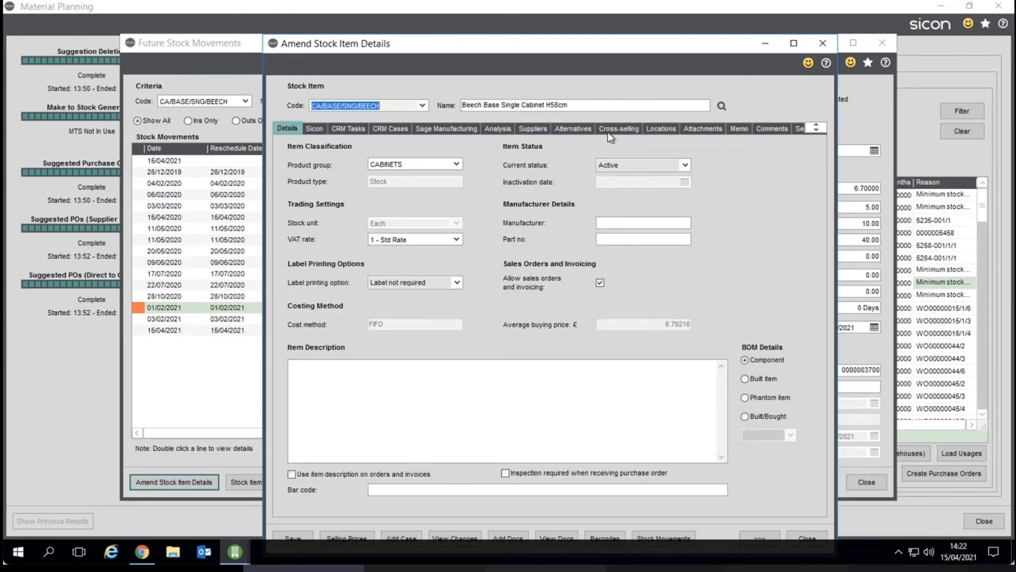
left_click(661, 129)
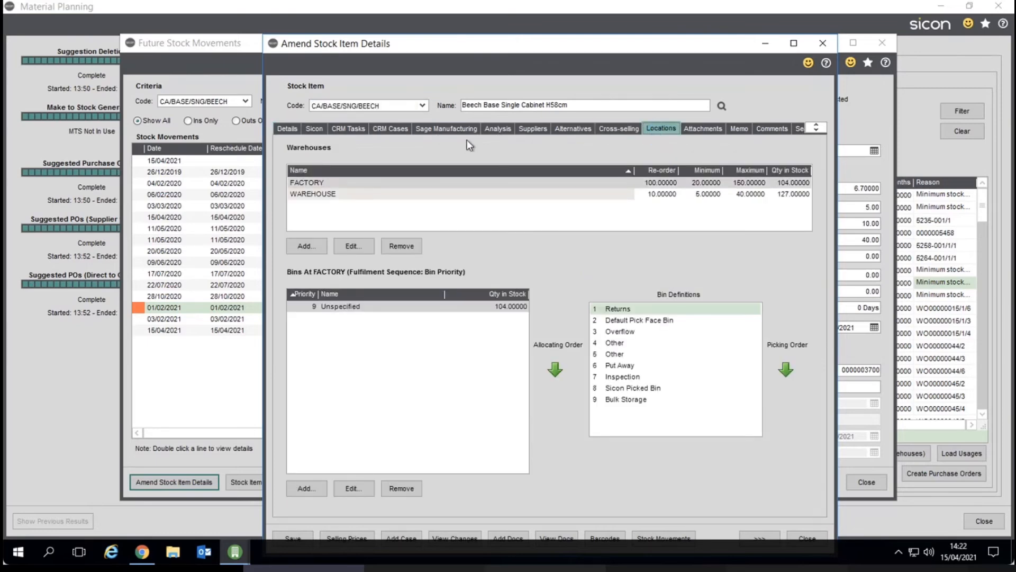
left_click(521, 130)
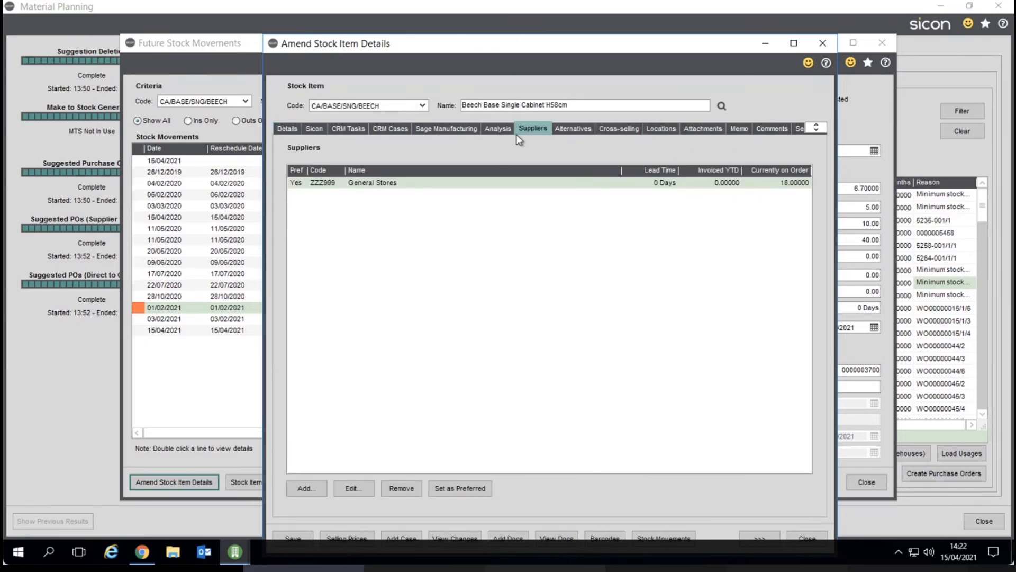
left_click(808, 538)
View the item's stock balances by warehouse, then close the future stock movements window.
left_click(262, 481)
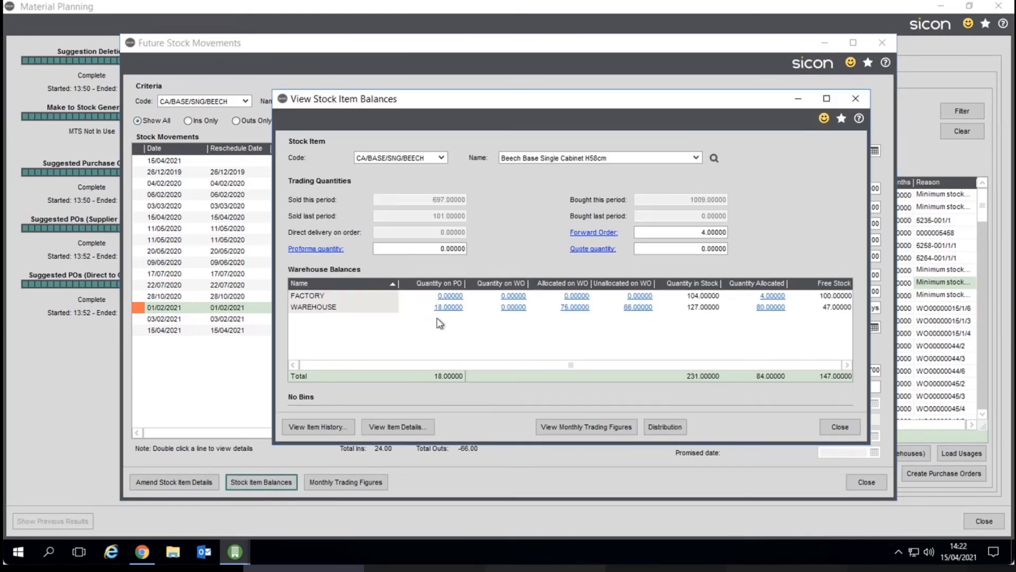
left_click(841, 425)
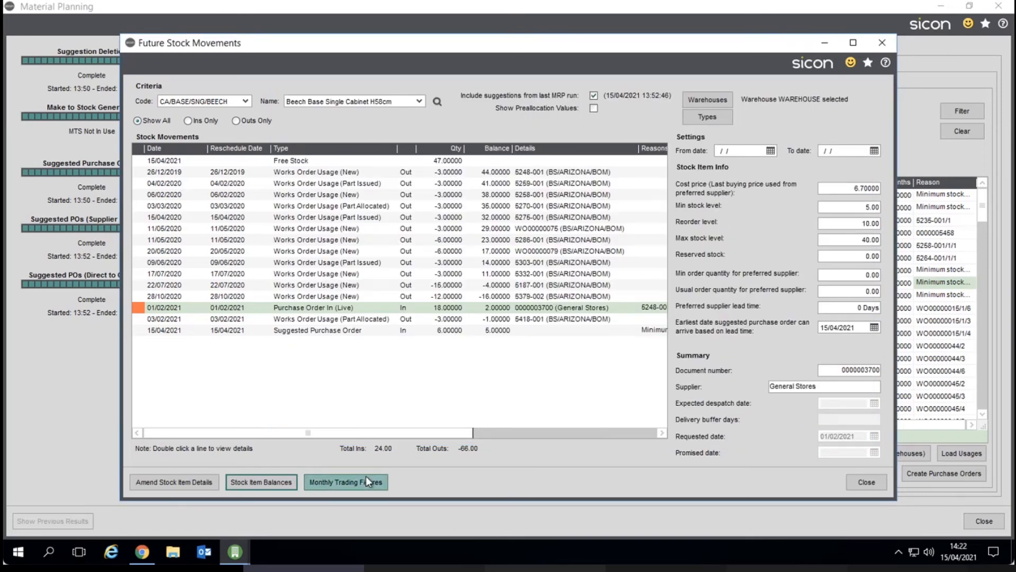
left_click(881, 484)
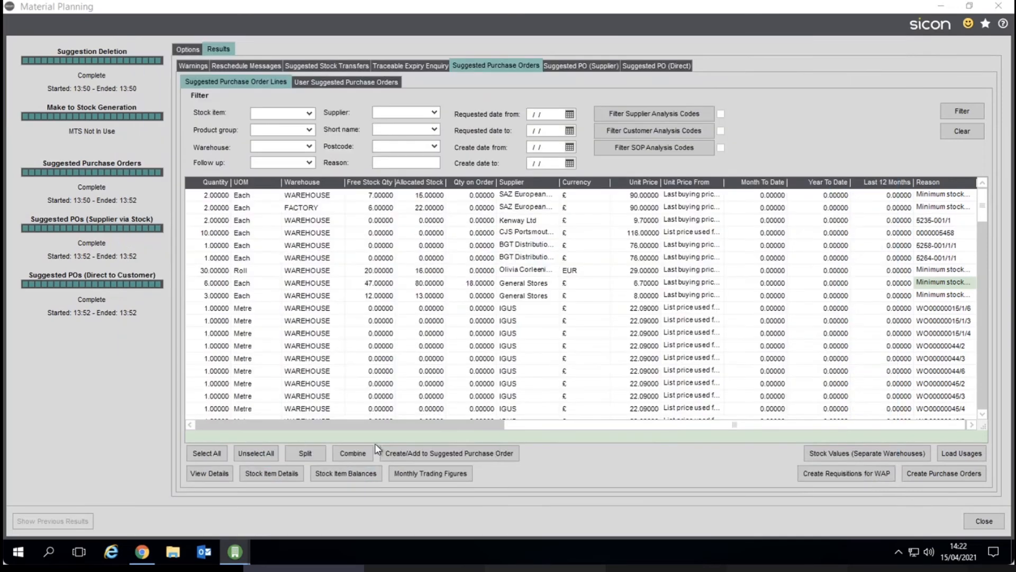
Tick three 1m Cable Track lines and start creating purchase orders for them, cancelling the dialog.
left_click(371, 430)
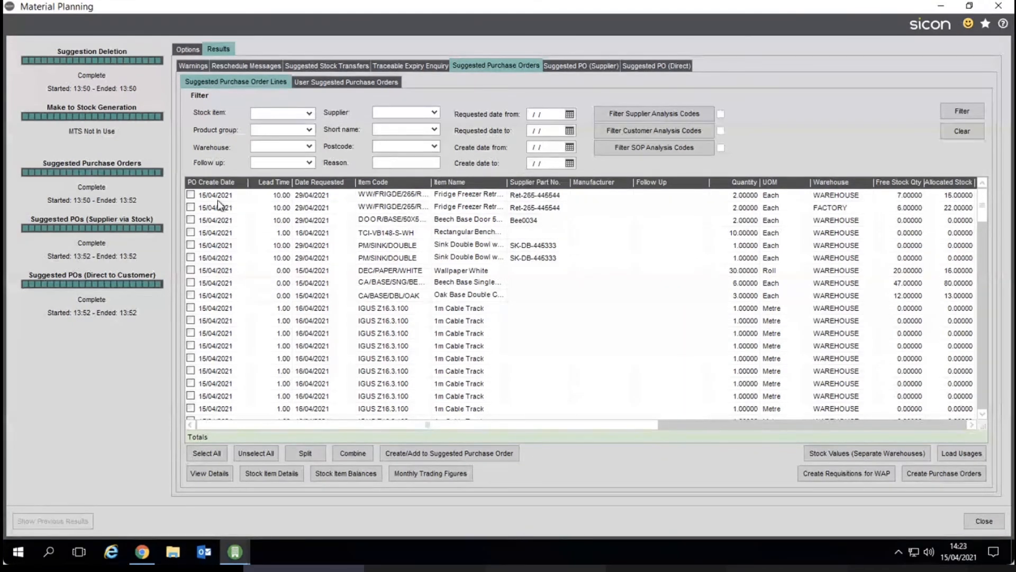
left_click(191, 371)
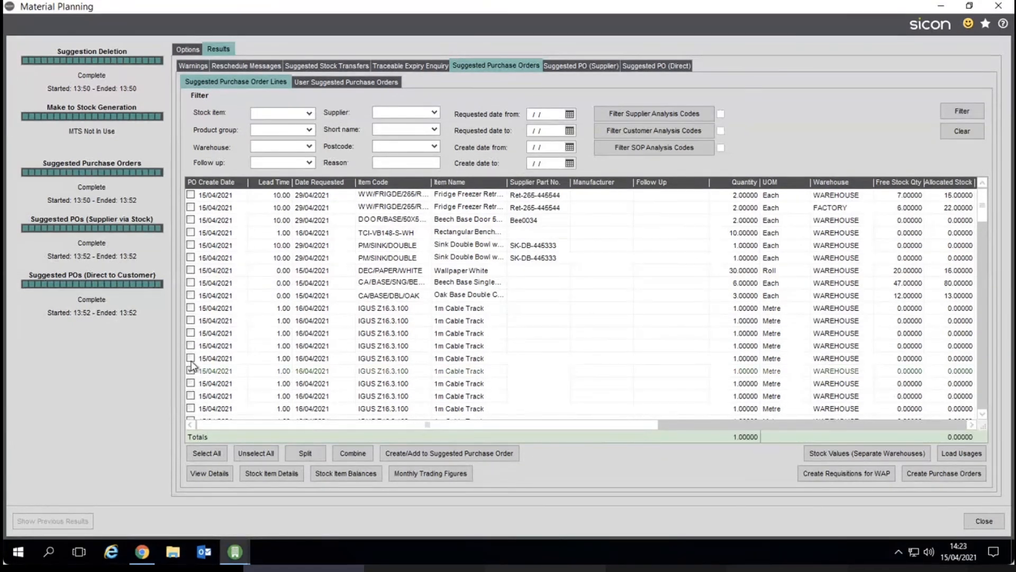
left_click(191, 359)
left_click(190, 346)
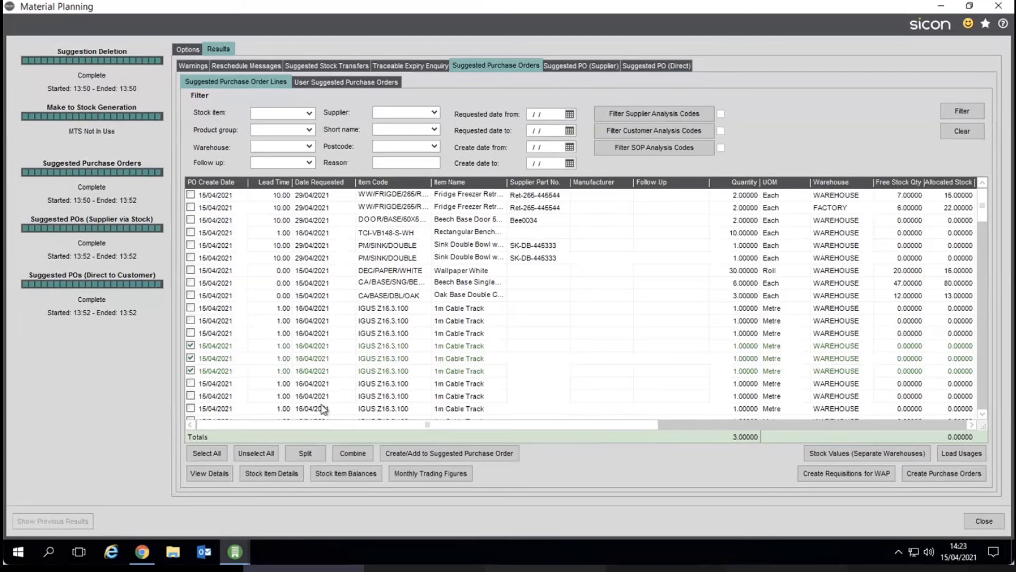
left_click(941, 475)
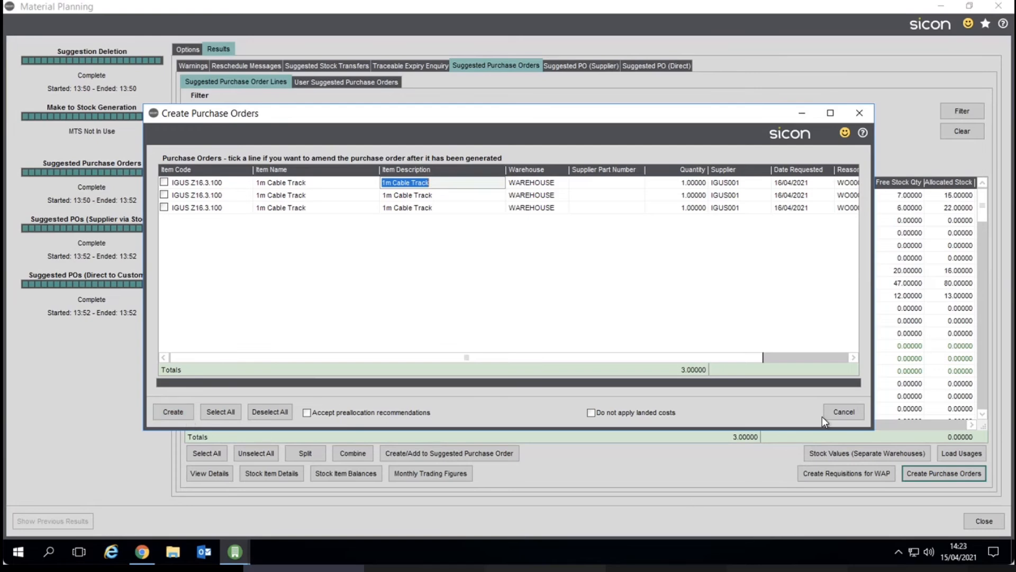
left_click(842, 412)
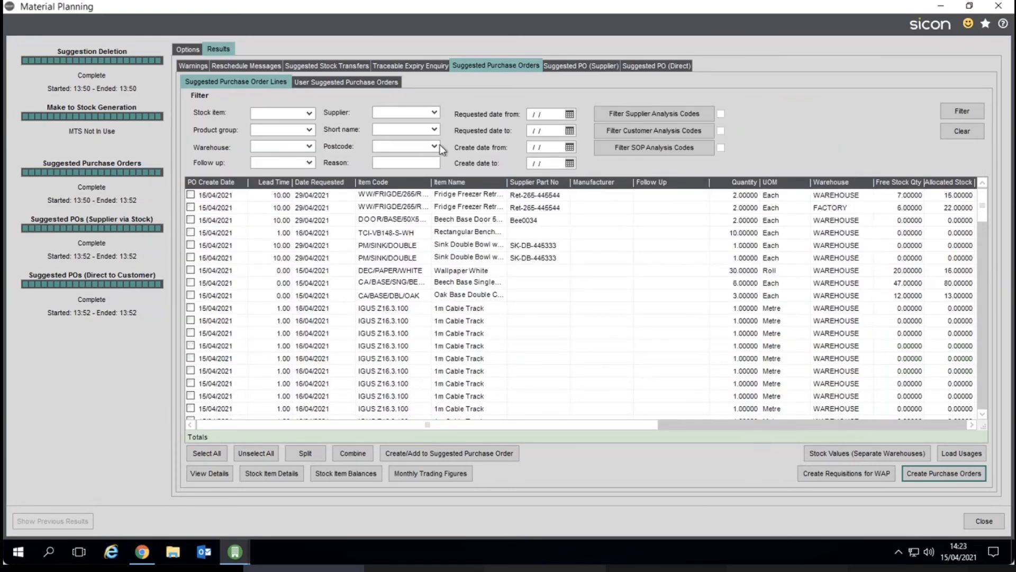
Filter the suggested lines to supplier BLA001, select all and create a suggested purchase order from them.
left_click(434, 113)
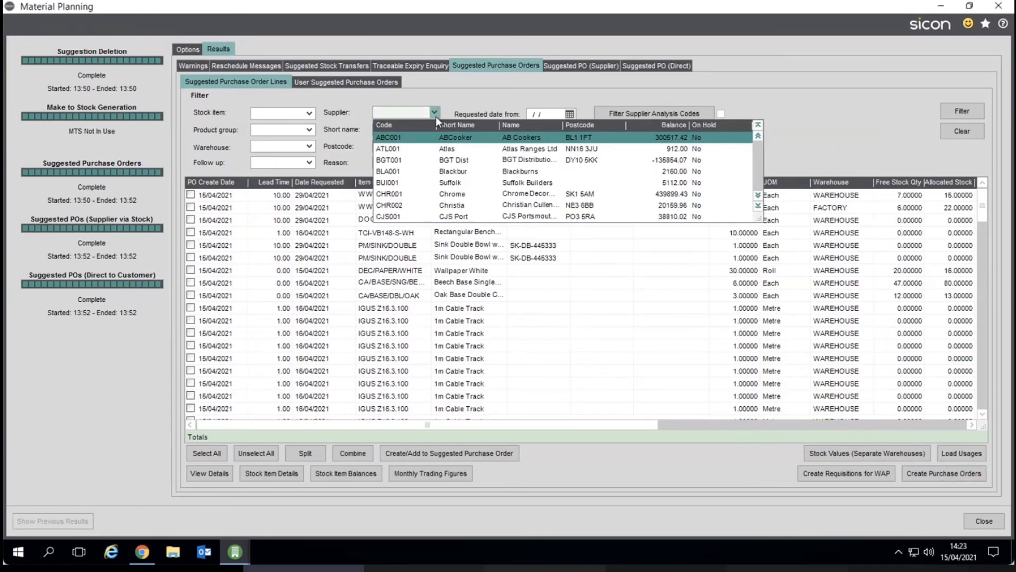
left_click(451, 172)
left_click(955, 110)
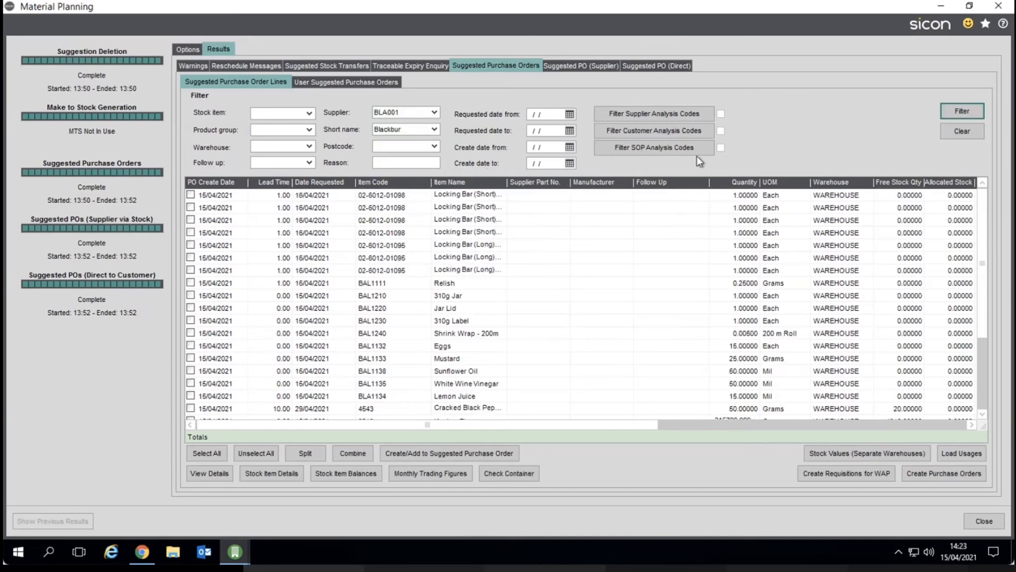
left_click(218, 451)
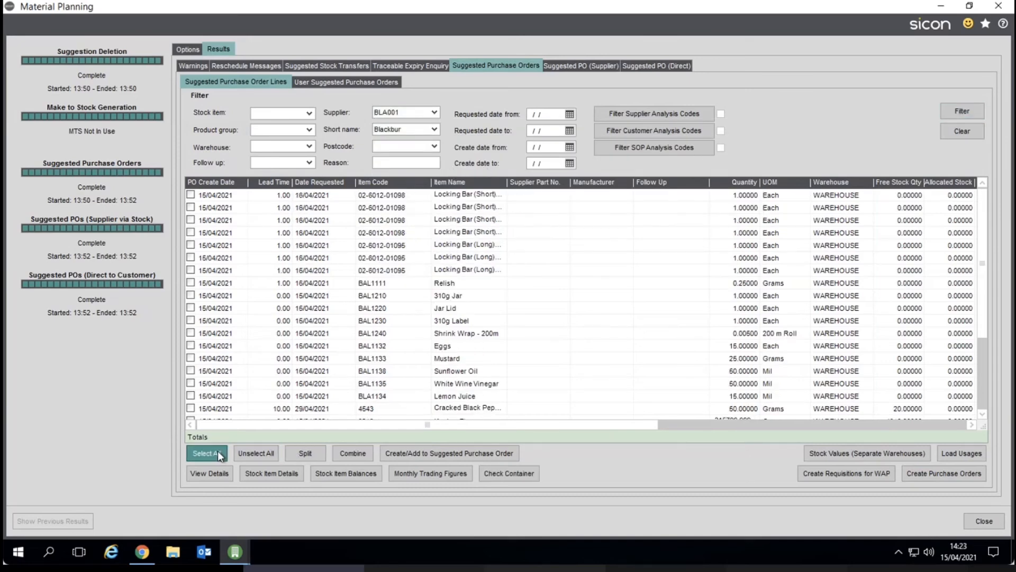
left_click(445, 454)
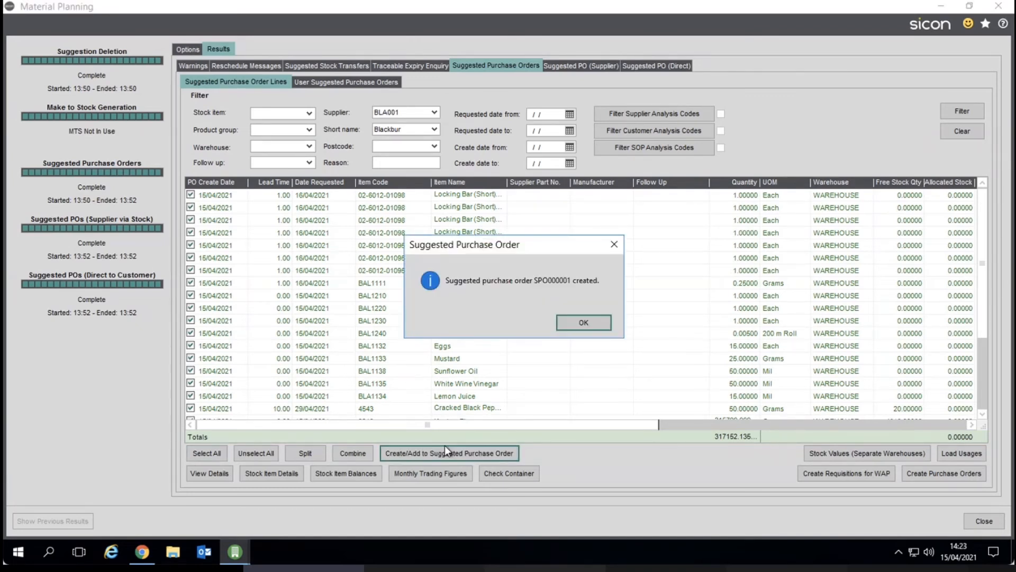
left_click(584, 323)
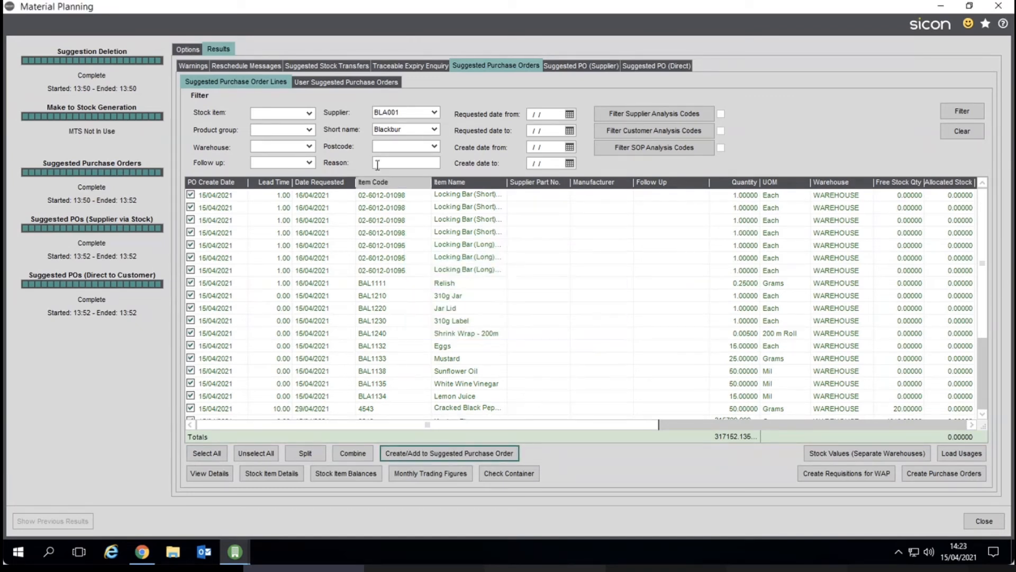
Open user suggested purchase order SPO000001 and view its add-new-line dialog without adding lines.
left_click(348, 80)
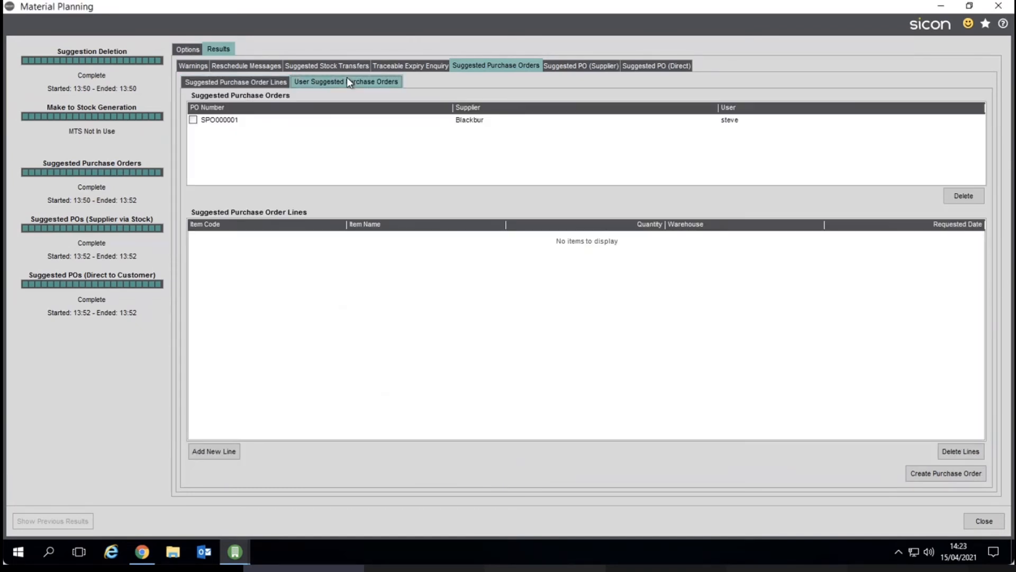
left_click(245, 121)
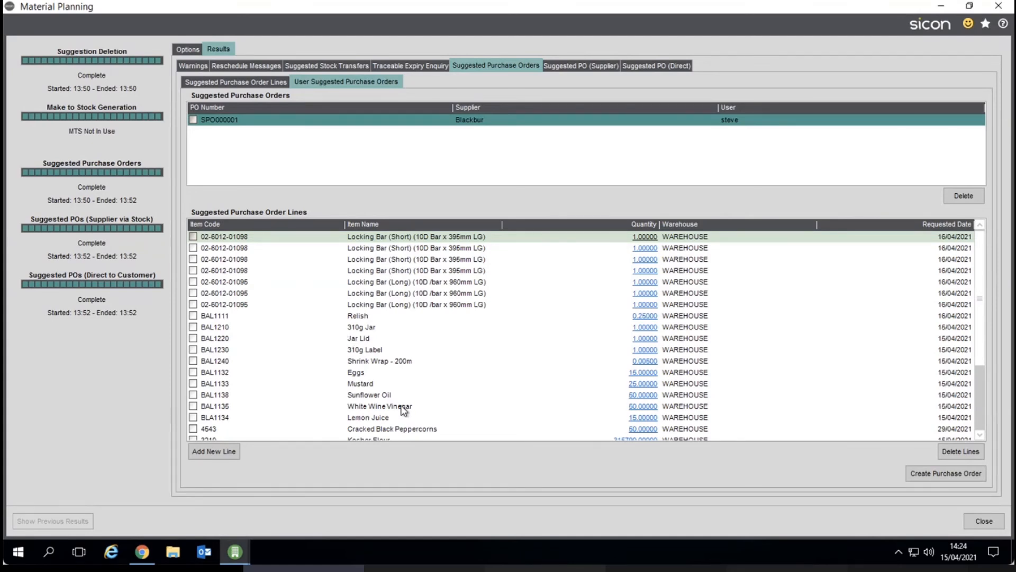
left_click(225, 455)
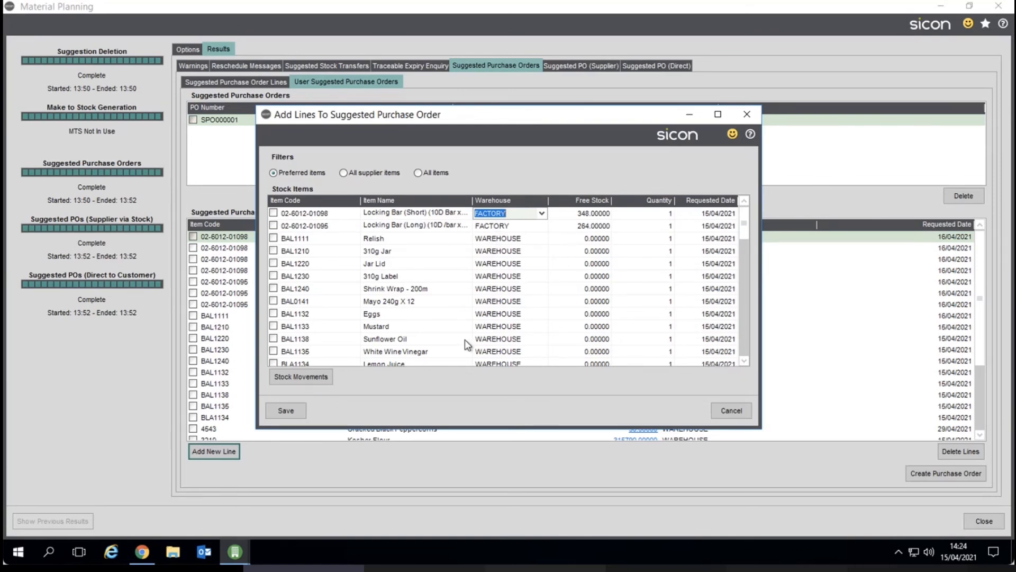
left_click(731, 408)
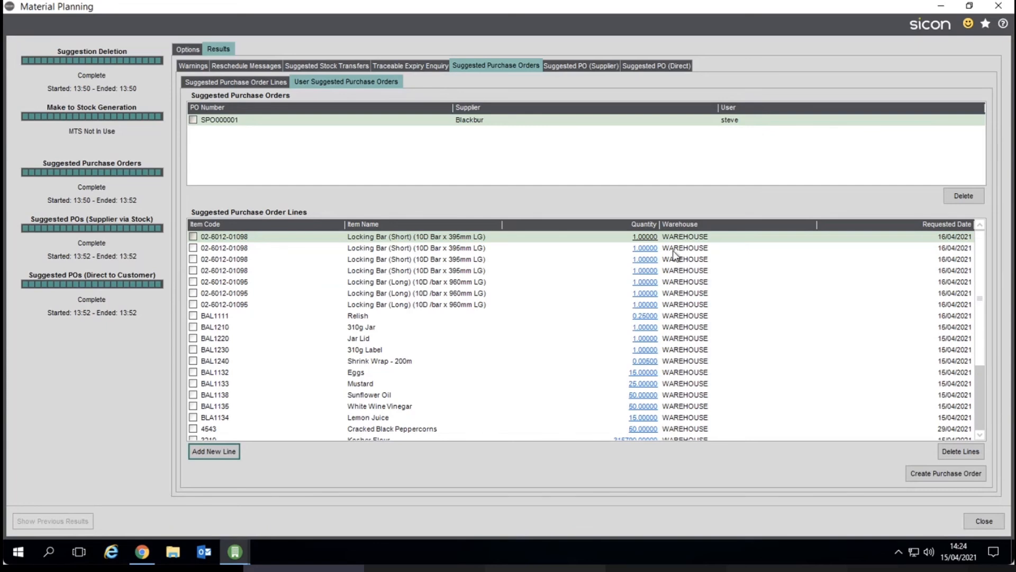
View quantity breaks for the first Locking Bar line, then close Material Planning without saving changes.
left_click(651, 237)
left_click(647, 237)
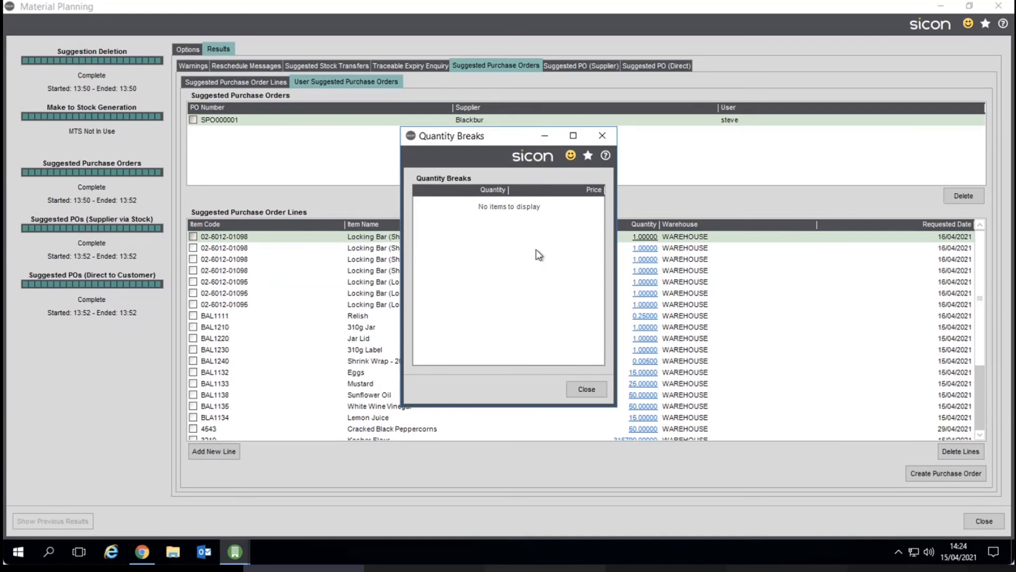
left_click(580, 389)
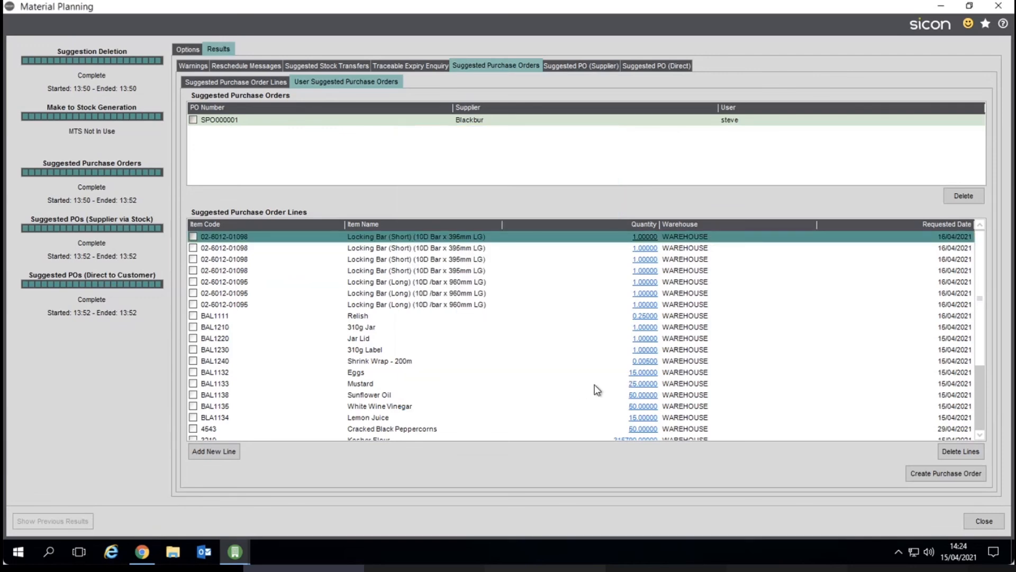
left_click(984, 521)
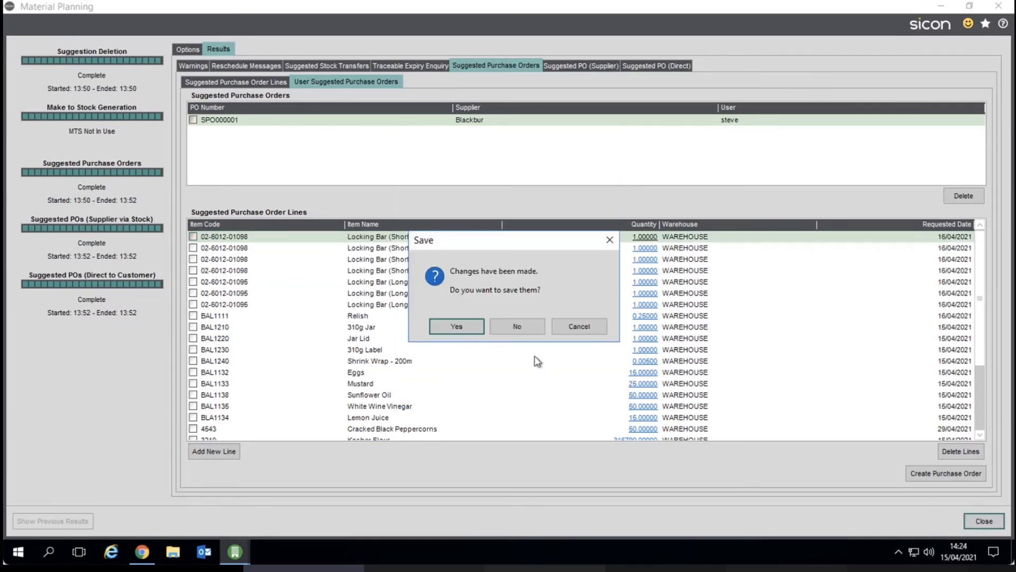
left_click(519, 329)
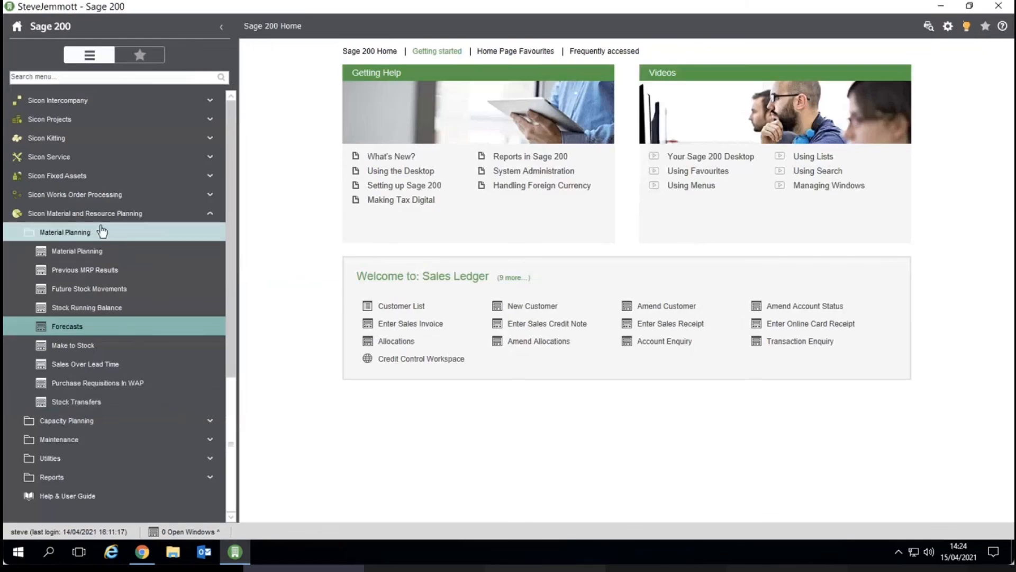